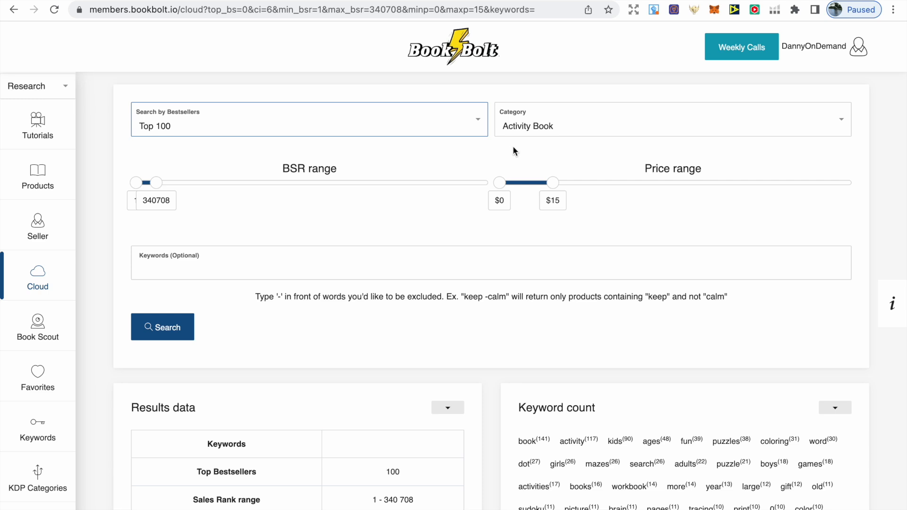
- Choose Activity Book as the category for the top 100 bestsellers and review the average price and average BSR in the results data
click(588, 129)
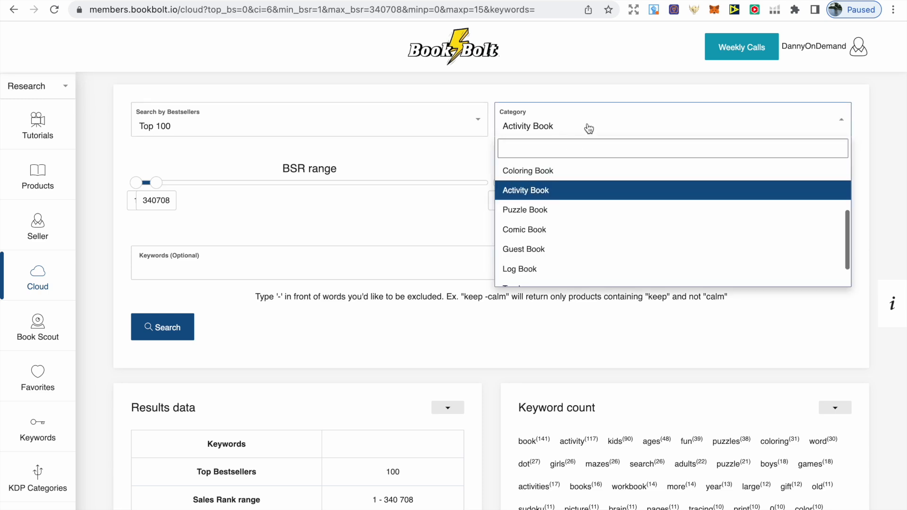
click(599, 196)
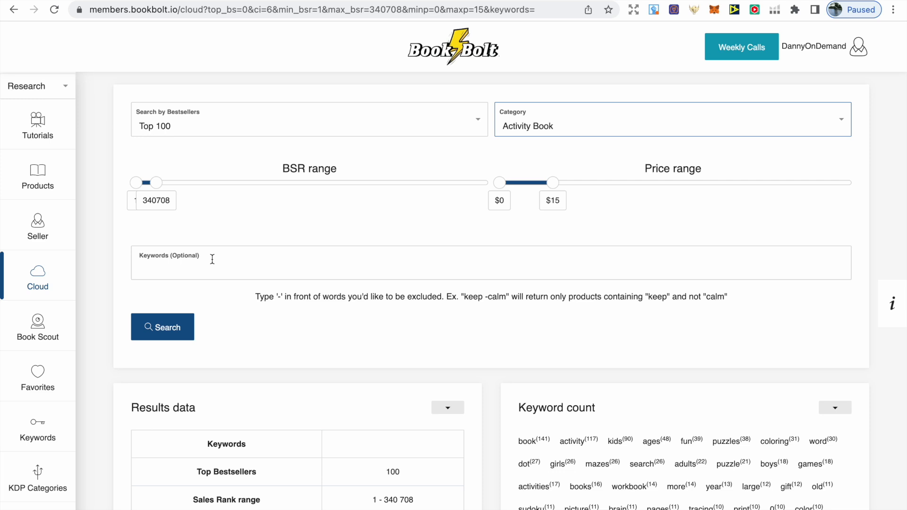
scroll(271, 324, down, 4)
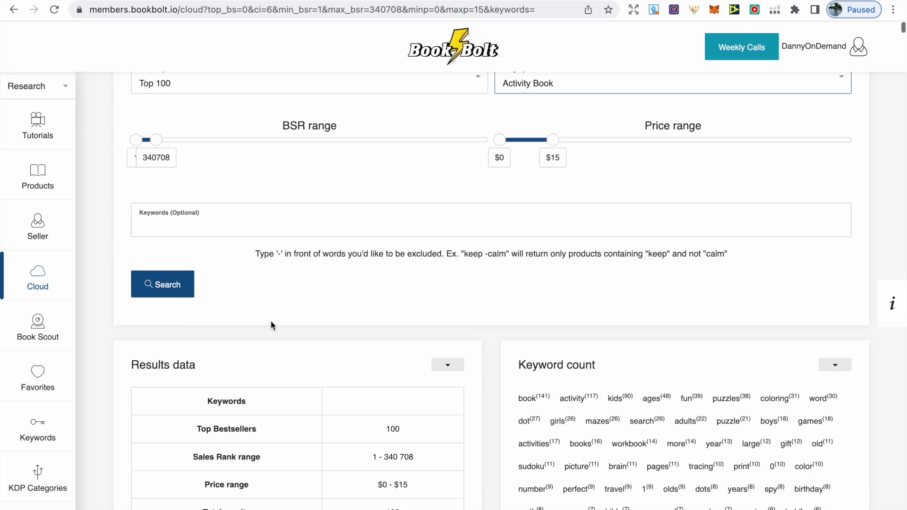
scroll(271, 326, down, 1)
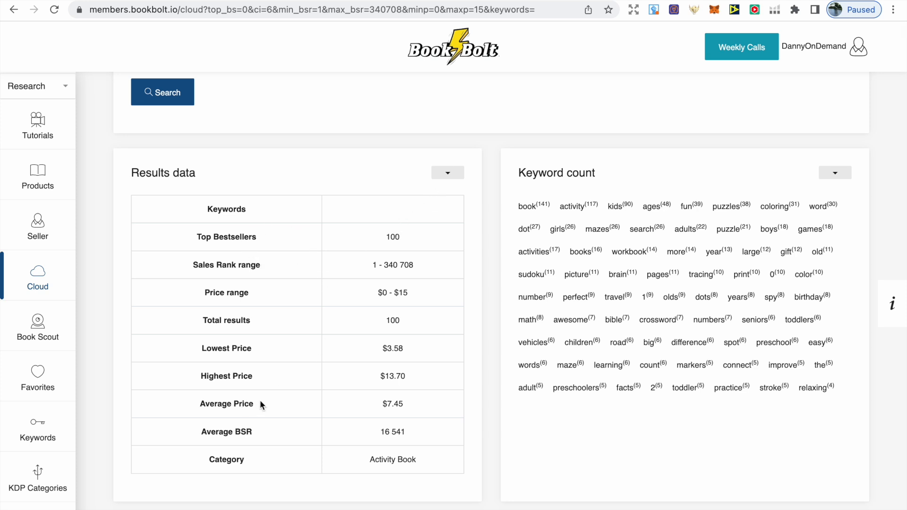
click(414, 406)
click(419, 435)
- Switch to the TCK Publishing BSR to Sales Calculator and check the monthly sales for the average BSR
click(325, 1)
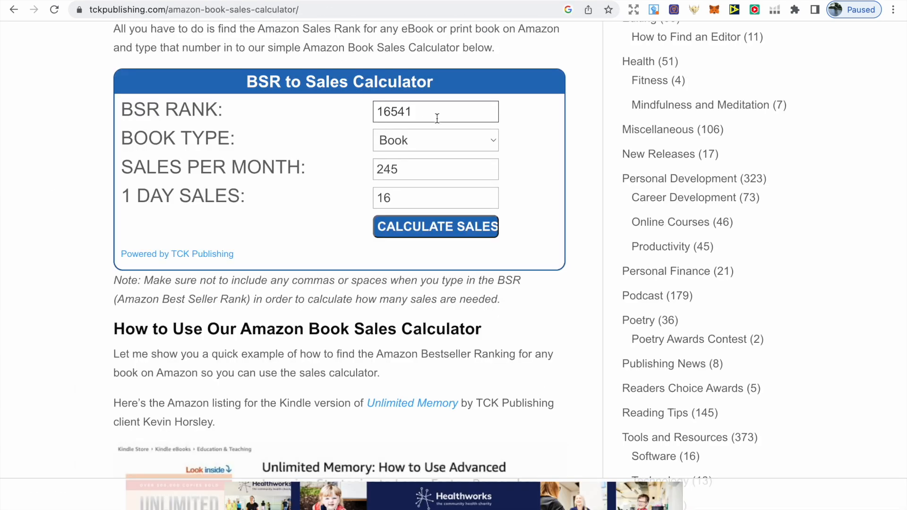
click(398, 168)
double_click(398, 168)
click(347, 164)
- Switch back to the Book Bolt Cloud results and examine the keyword counts and the first bestsellers' reviews, publication dates, prices and BSR
click(258, 1)
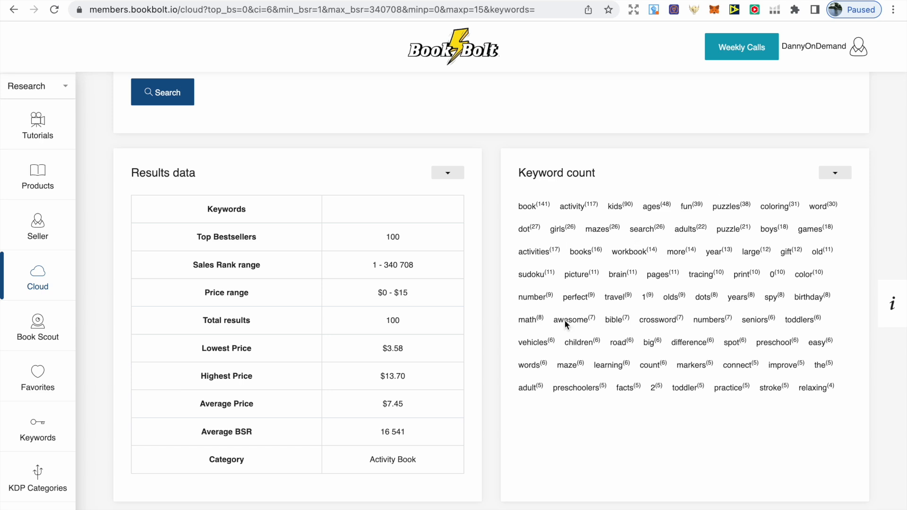
scroll(593, 421, down, 4)
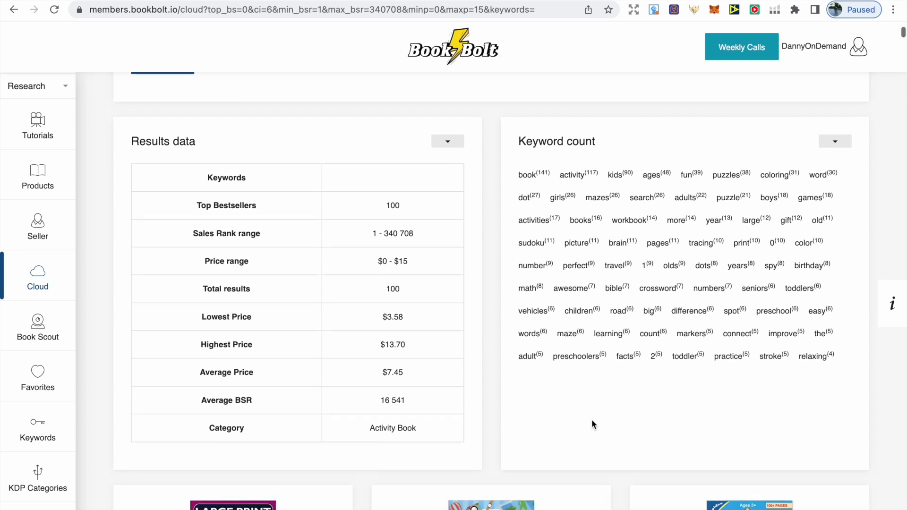
scroll(592, 419, down, 3)
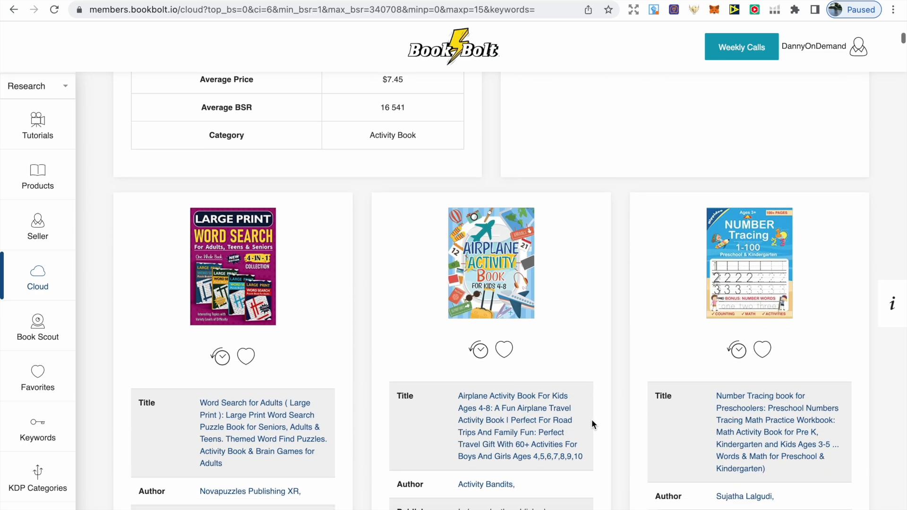
scroll(617, 365, down, 2)
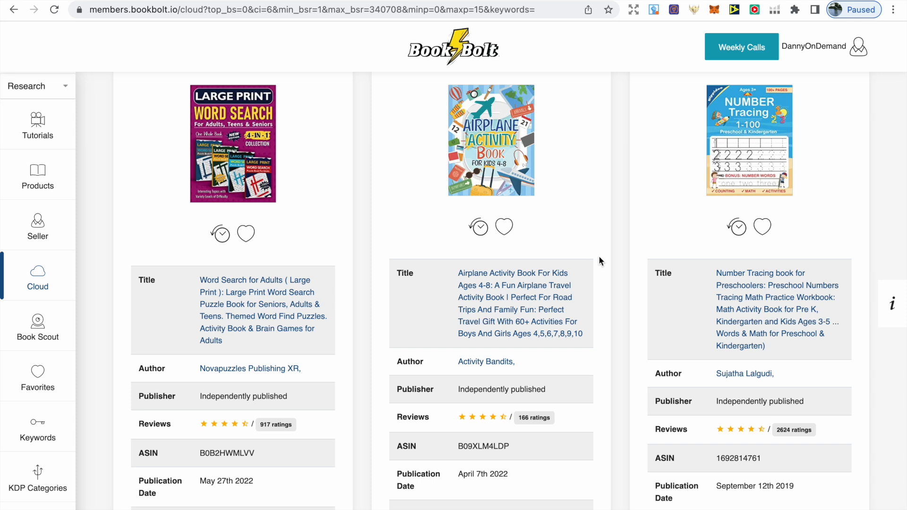
scroll(599, 285, down, 3)
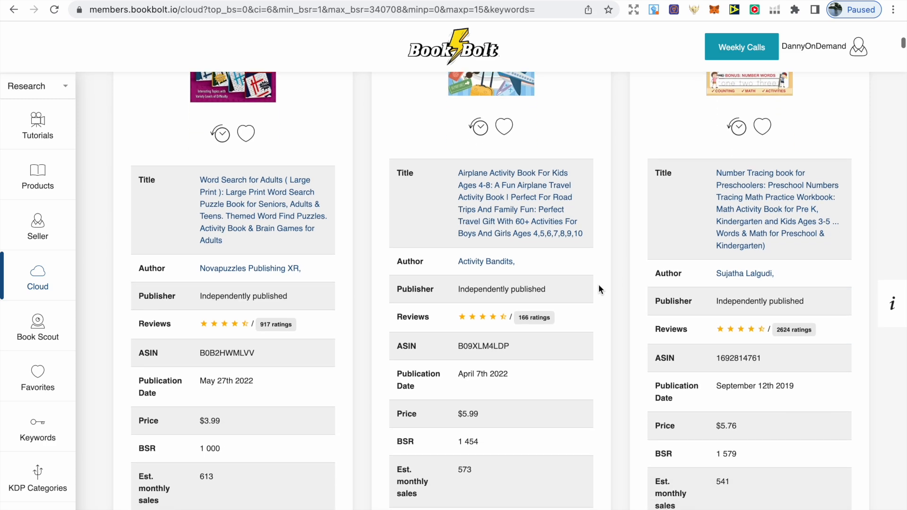
drag(396, 436, 489, 437)
click(490, 439)
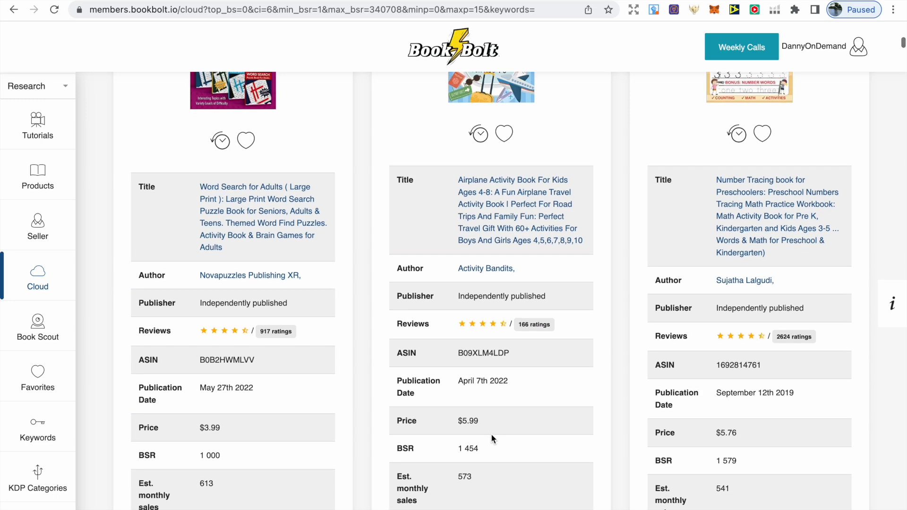
scroll(492, 439, down, 1)
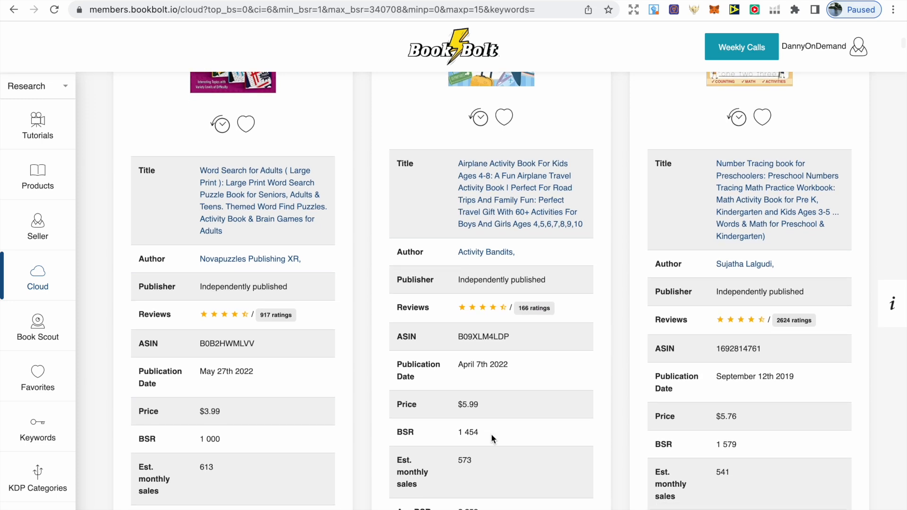
scroll(491, 434, up, 1)
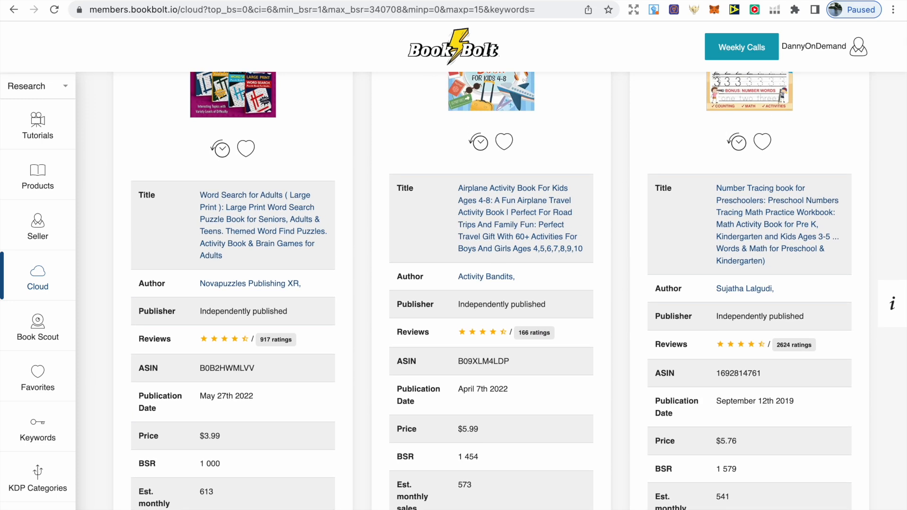
- Switch to the Amazon results for "airplane activity book for kids ages 4-8" and examine the competing books' ranks, reviews and prices
click(364, 1)
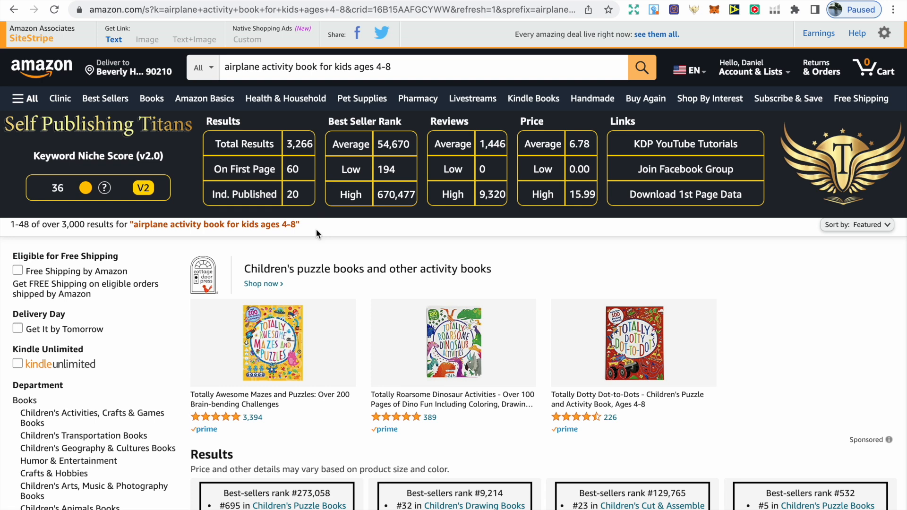
scroll(360, 303, down, 3)
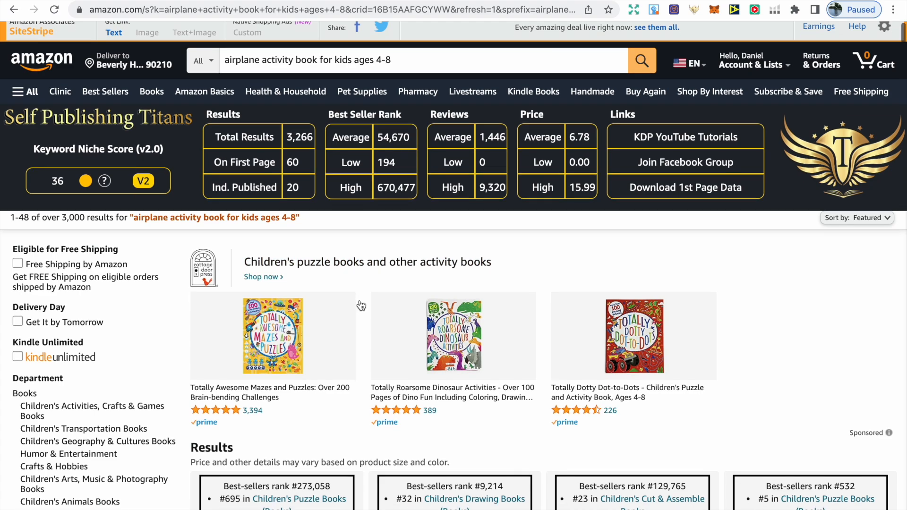
scroll(362, 306, down, 7)
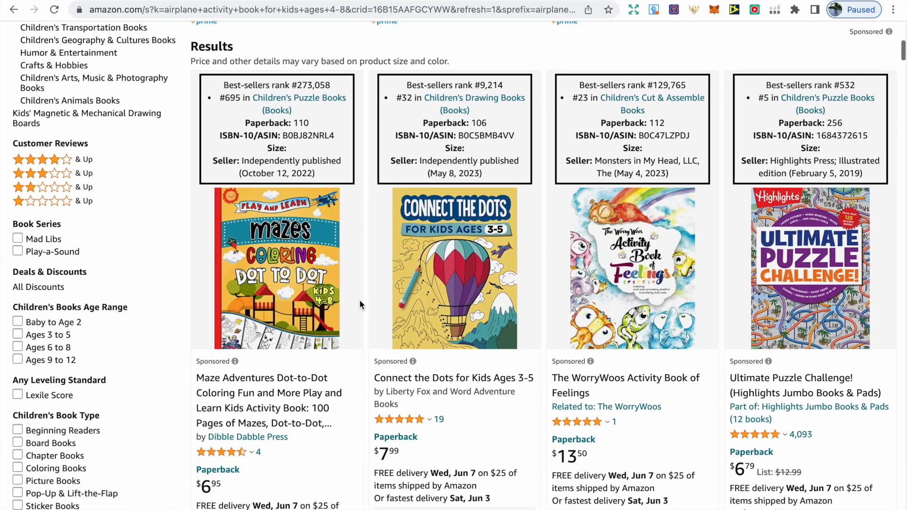
scroll(360, 305, down, 2)
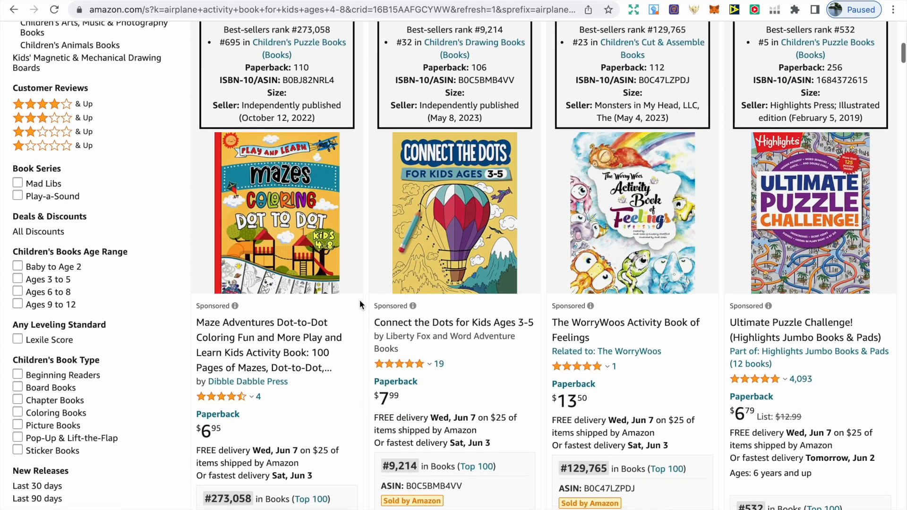
scroll(360, 305, down, 5)
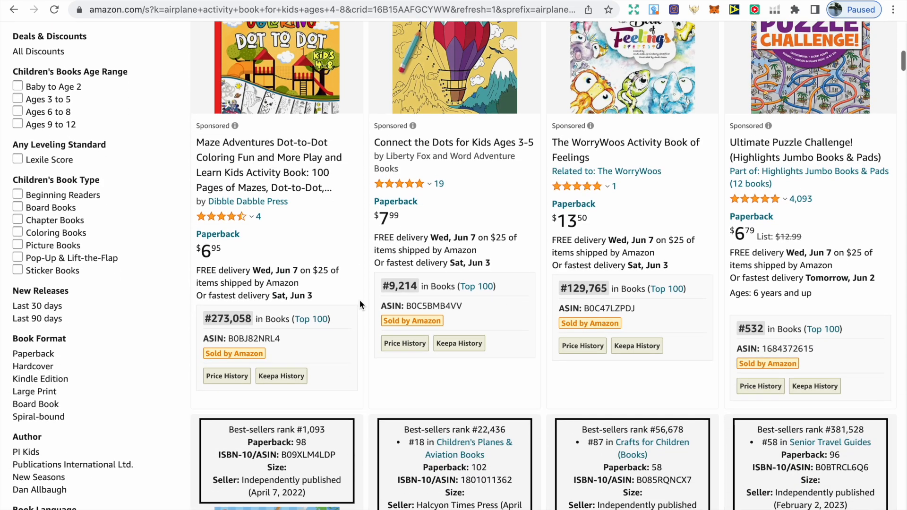
scroll(361, 304, down, 6)
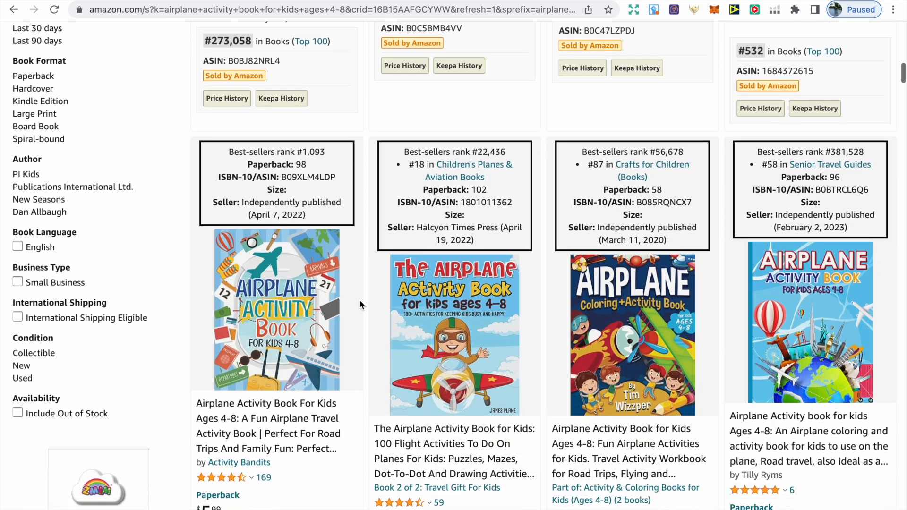
scroll(360, 302, down, 11)
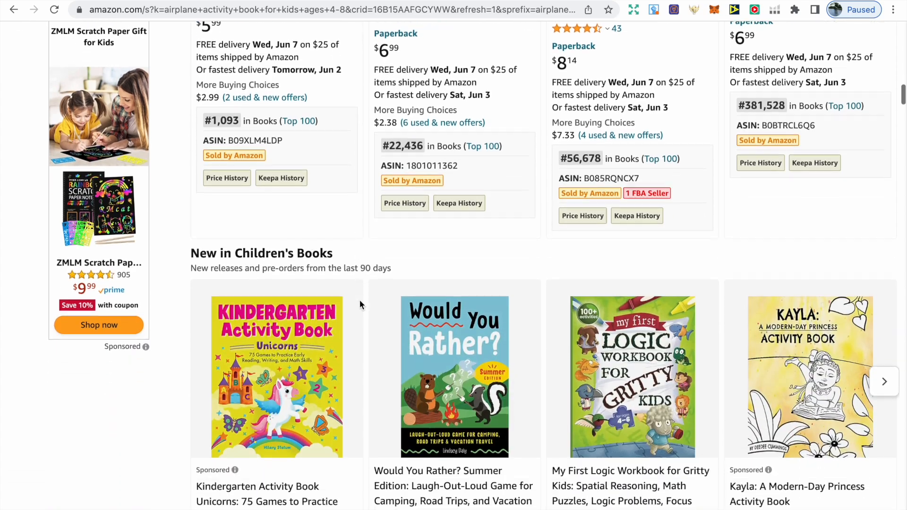
scroll(360, 305, down, 5)
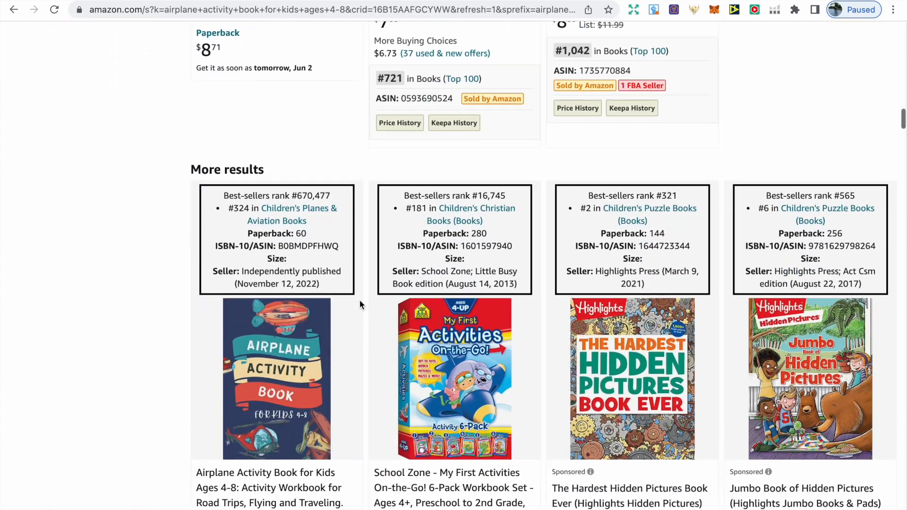
scroll(360, 305, up, 15)
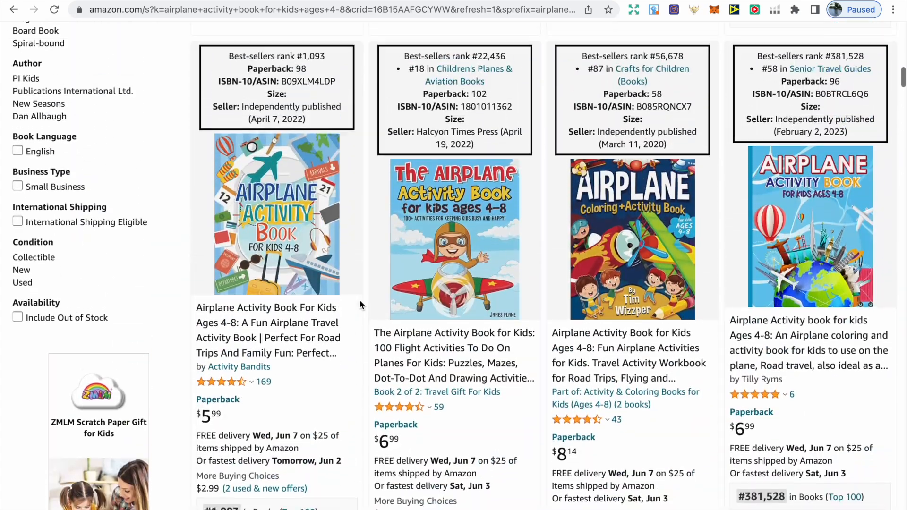
scroll(360, 302, down, 1)
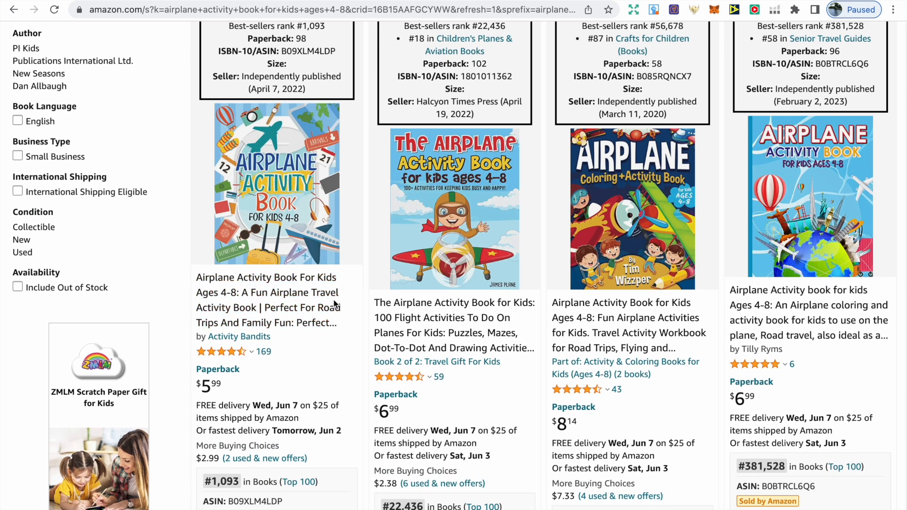
scroll(312, 310, down, 1)
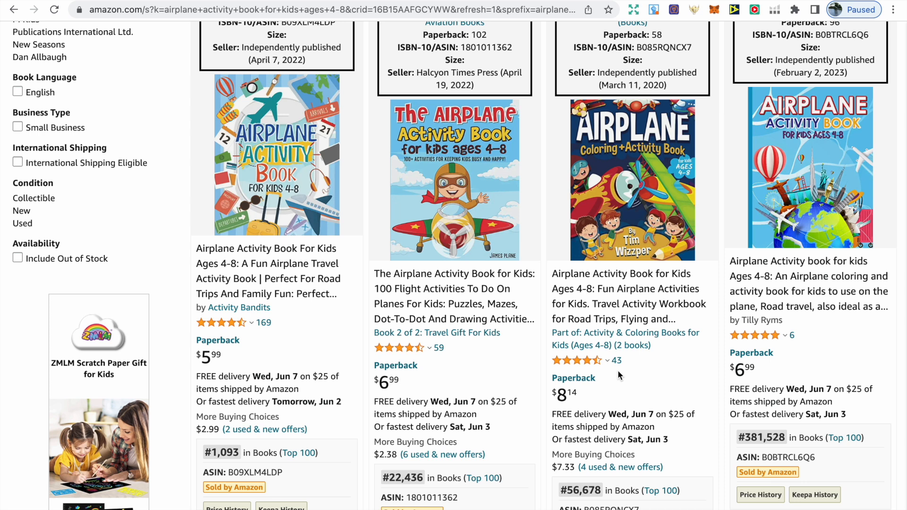
- Check the product details and publication date of the airplane activity book with the globe cover
mouse_move(779, 207)
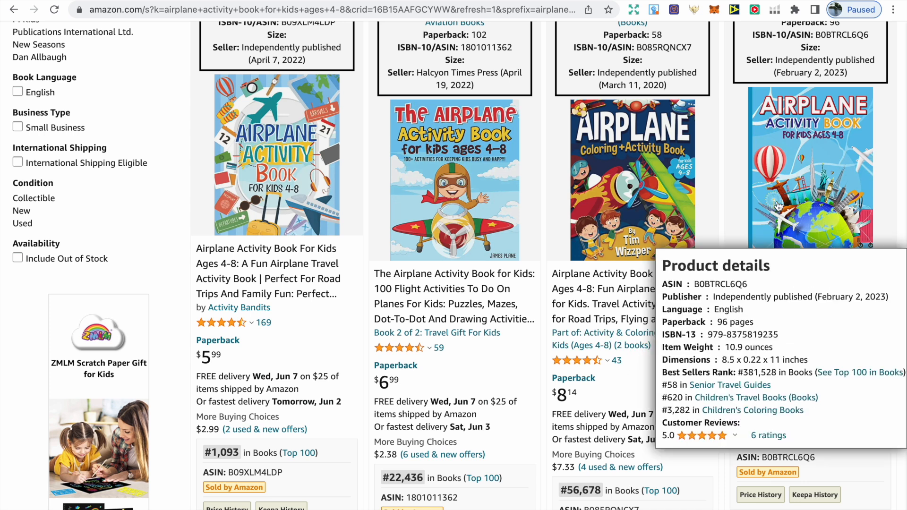
drag(774, 73, 852, 79)
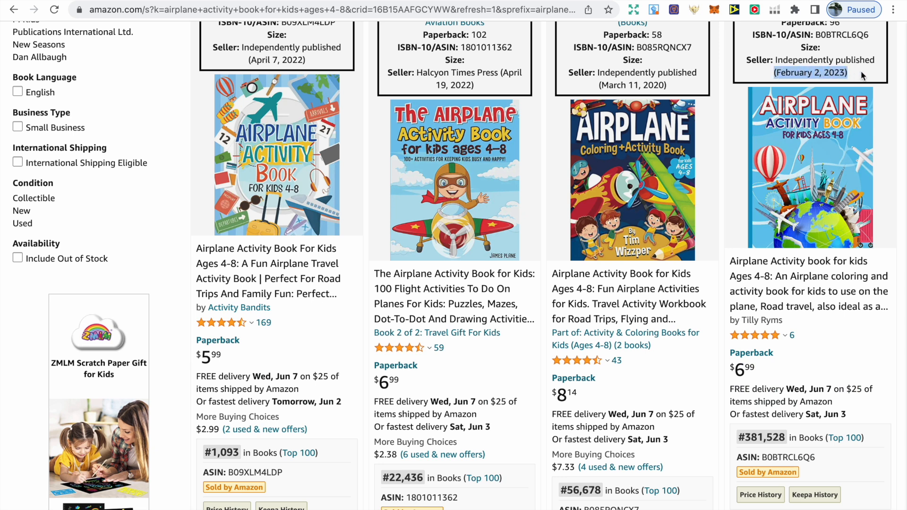
click(862, 70)
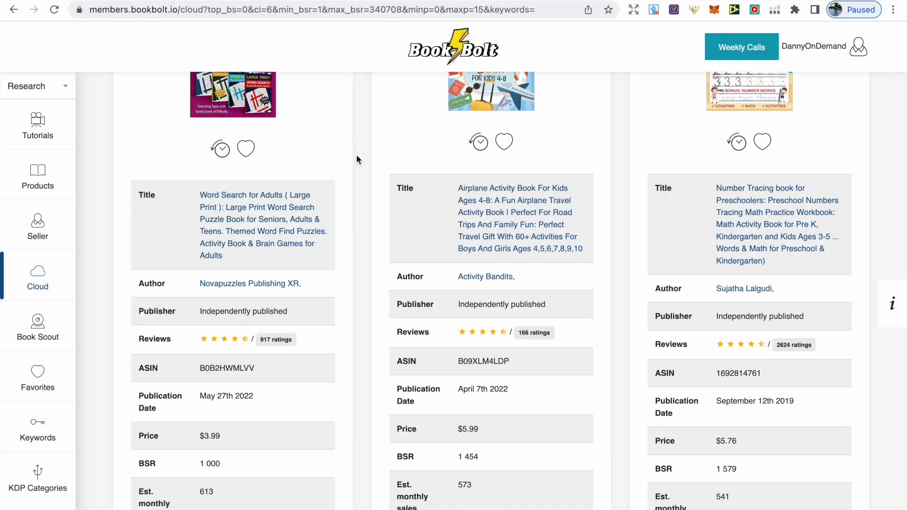
- Browse further through the activity book bestsellers in Book Bolt Cloud, comparing their topics, ratings and estimated monthly sales
scroll(356, 160, down, 15)
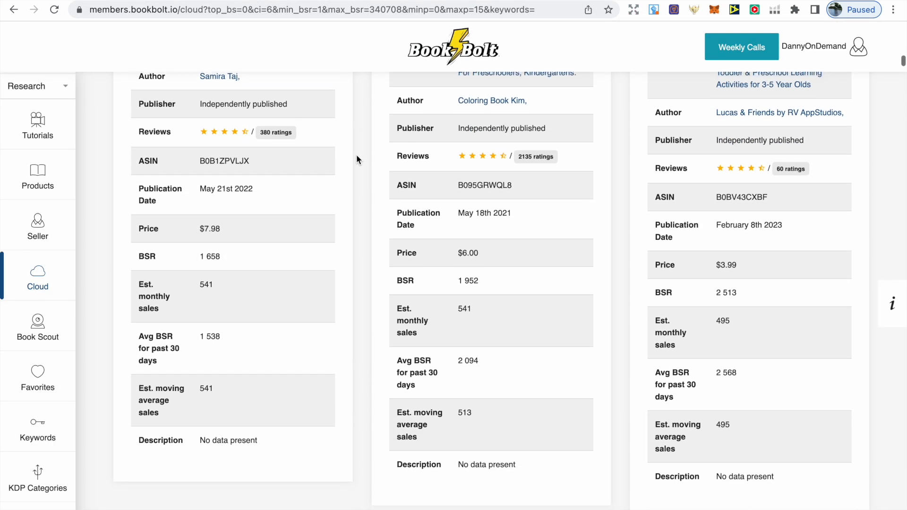
scroll(357, 158, down, 12)
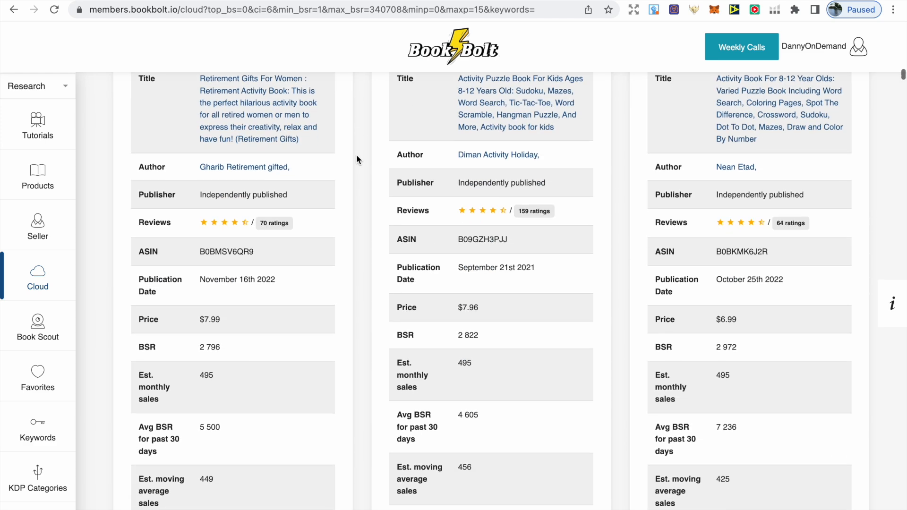
scroll(357, 160, down, 6)
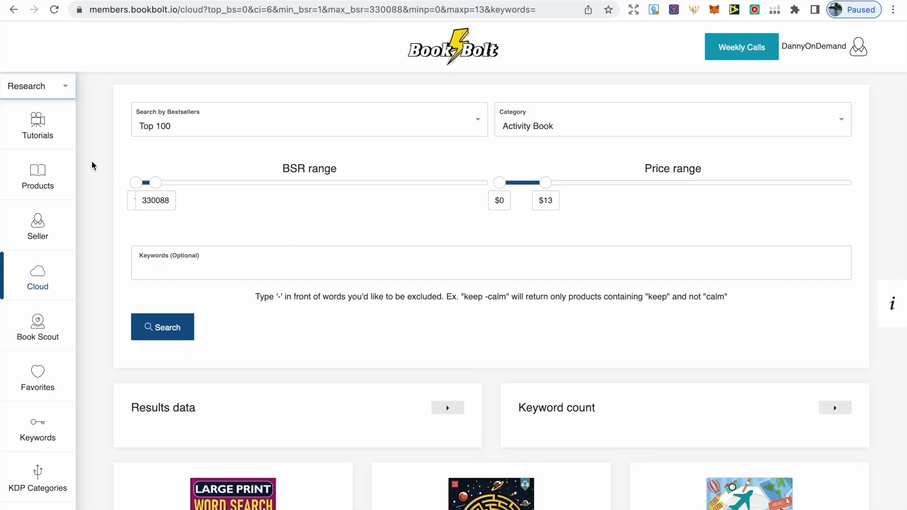
- Change the Book Bolt section to Create and switch to BookBolt Studio with its New Project dialog
click(67, 87)
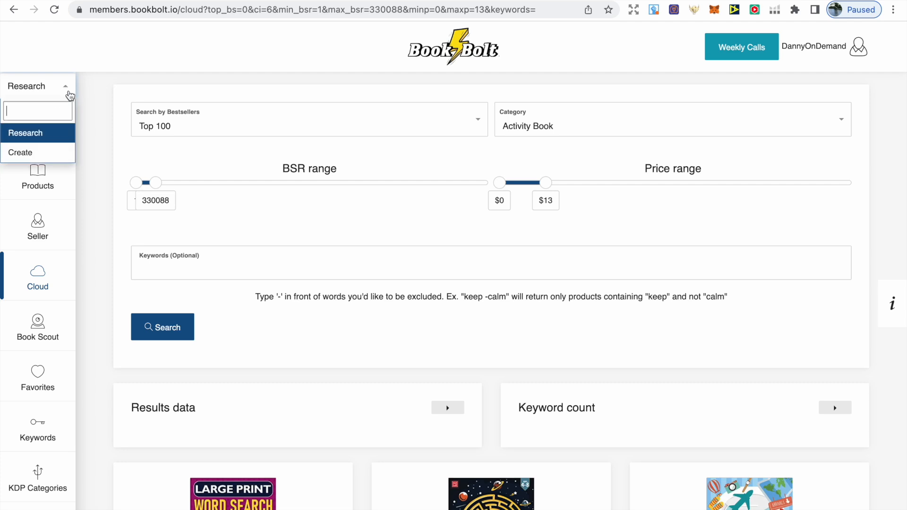
click(68, 151)
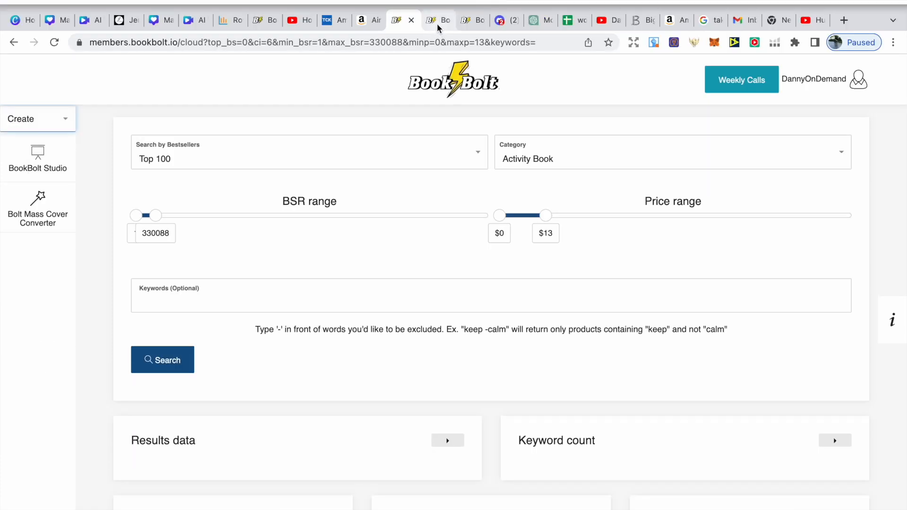
click(437, 24)
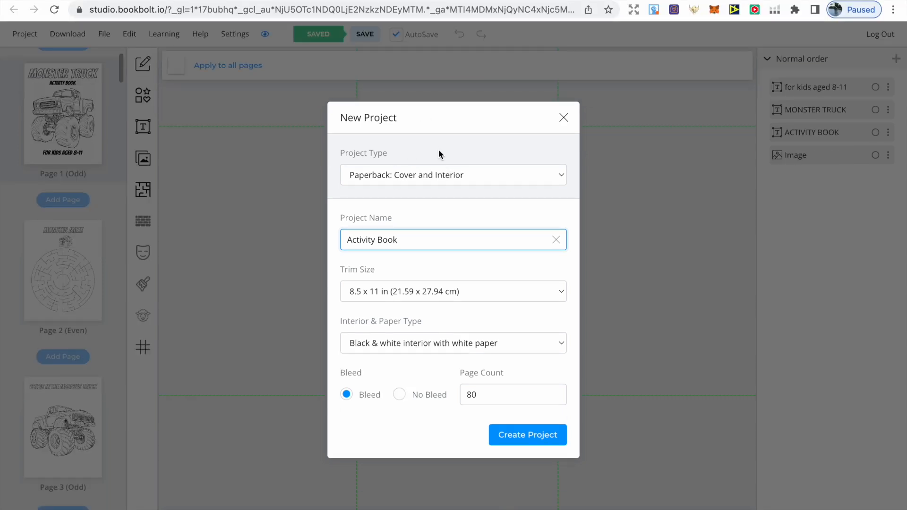
- Review the project type setting for the new Activity Book project and switch to the finished Monster Truck activity book project
click(440, 176)
click(442, 175)
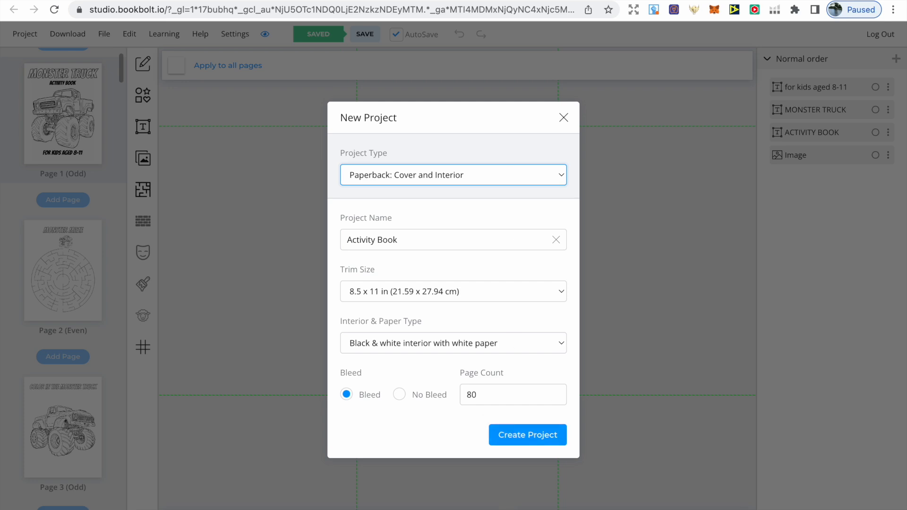
click(467, 20)
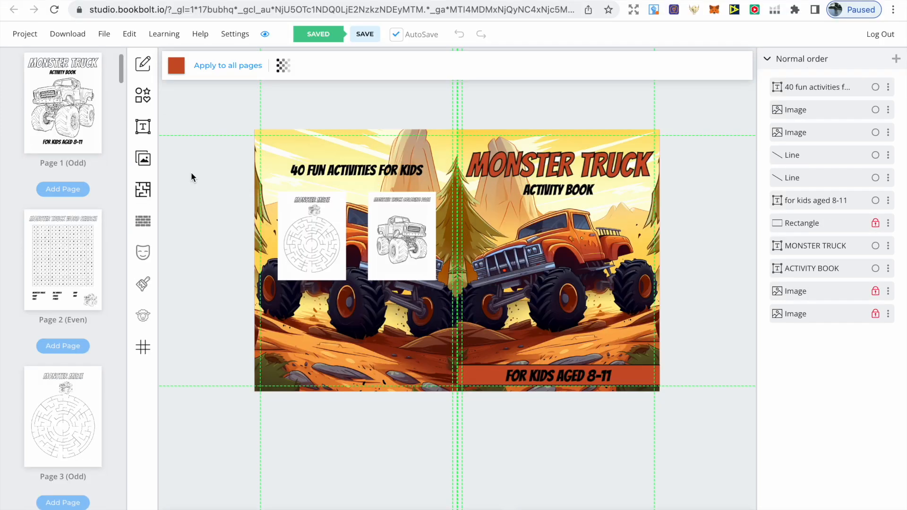
- Look through the title, word search, maze, sudoku and coloring pages of the Monster Truck activity book and return to page 1
click(101, 142)
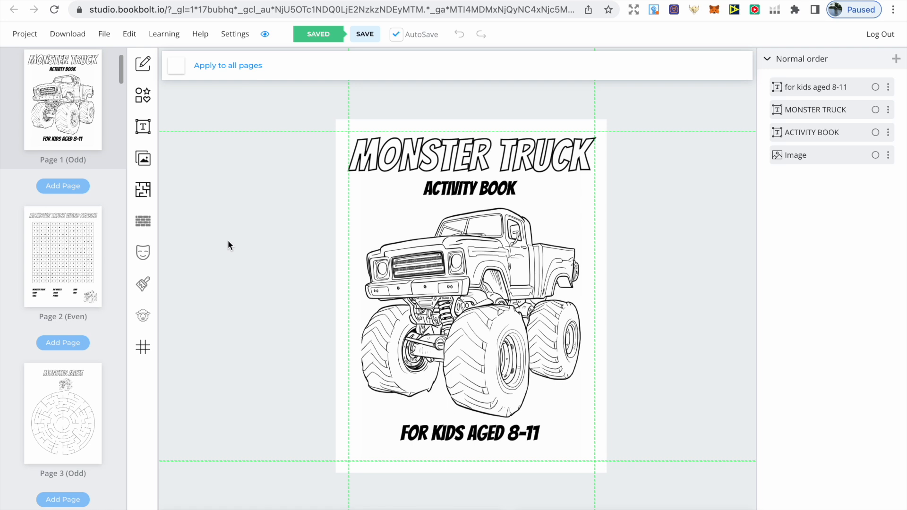
scroll(100, 250, down, 2)
scroll(101, 255, down, 1)
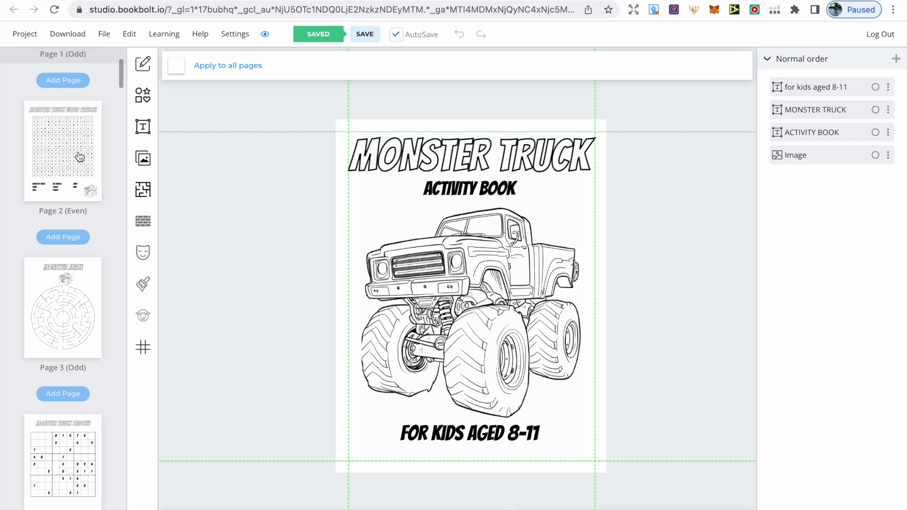
scroll(80, 157, up, 2)
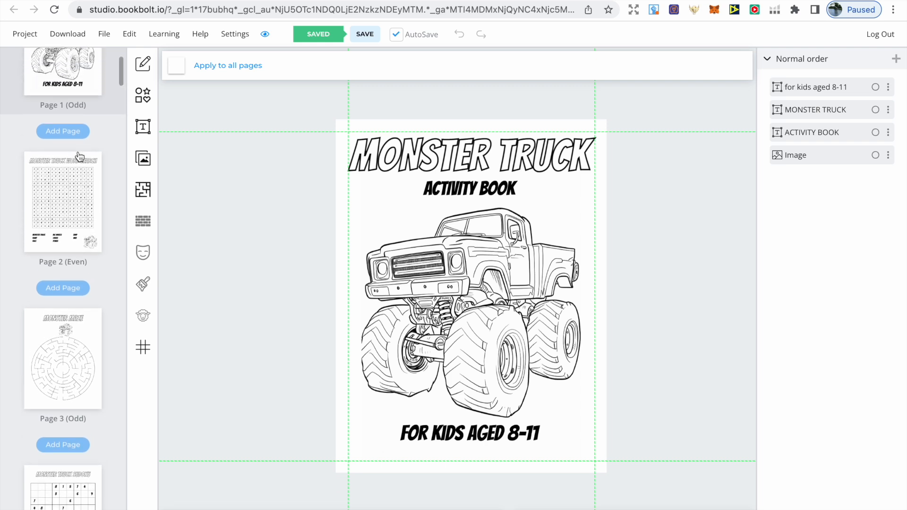
click(79, 157)
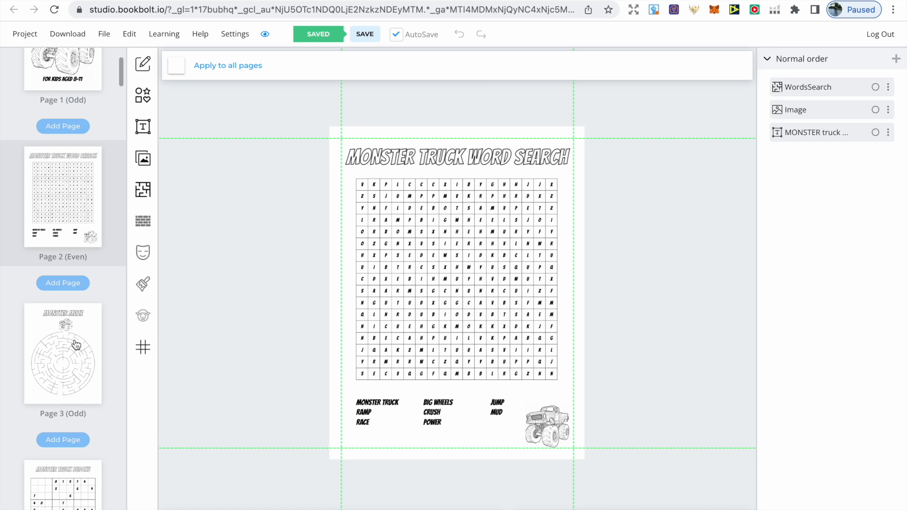
click(74, 344)
scroll(81, 381, down, 4)
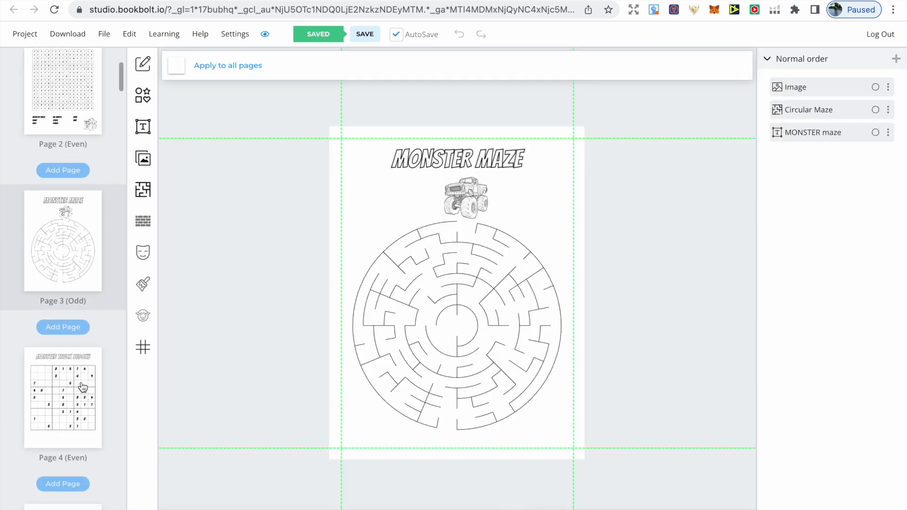
click(83, 387)
scroll(78, 401, down, 4)
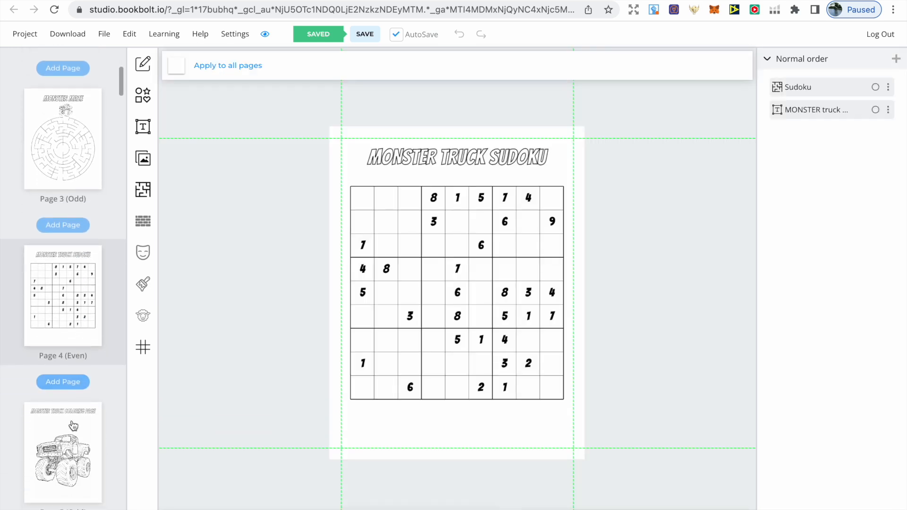
click(73, 420)
scroll(94, 229, up, 4)
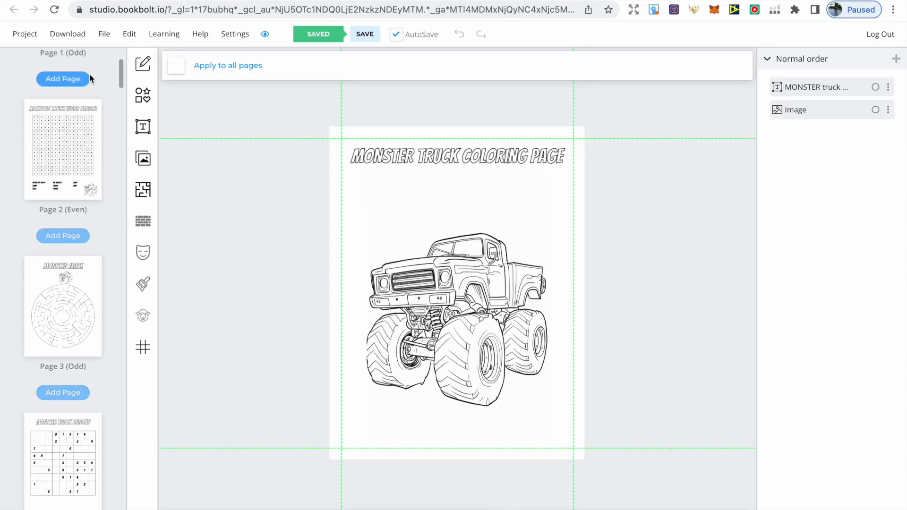
scroll(89, 79, up, 3)
click(76, 106)
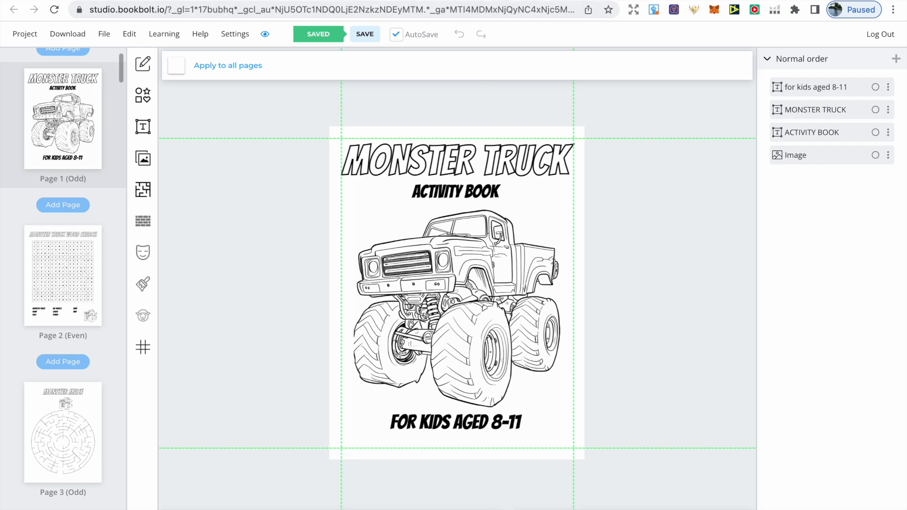
- Switch to the Midjourney Bot chat in Discord and compare the monster truck coloring page prompts with and without the 2:3 aspect ratio
click(454, 0)
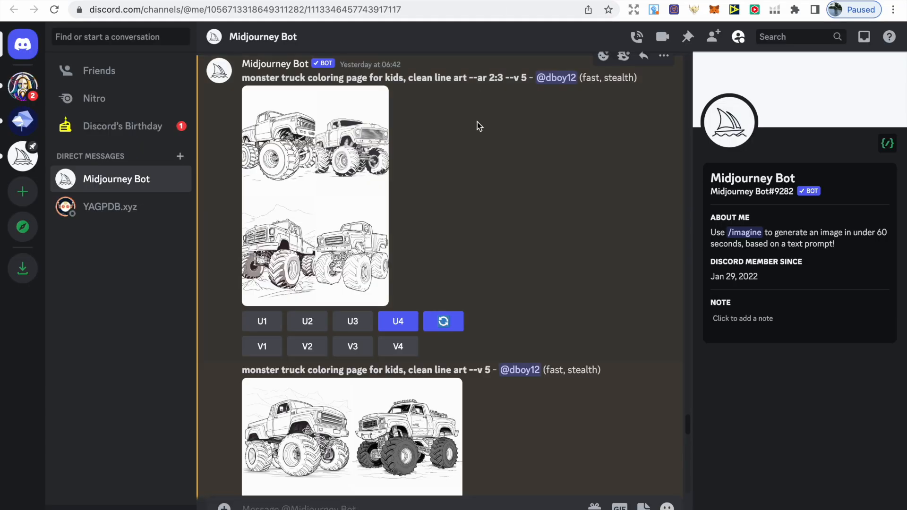
scroll(477, 122, up, 1)
scroll(477, 122, up, 1)
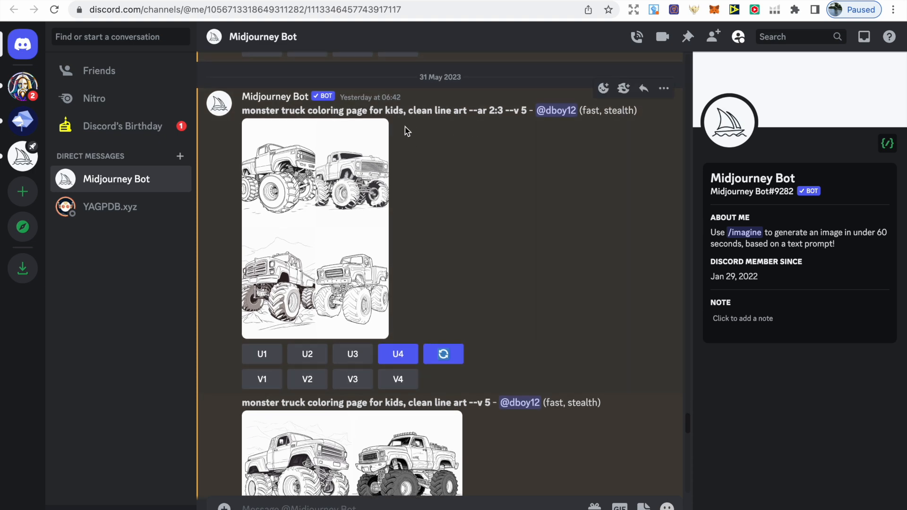
scroll(419, 184, down, 1)
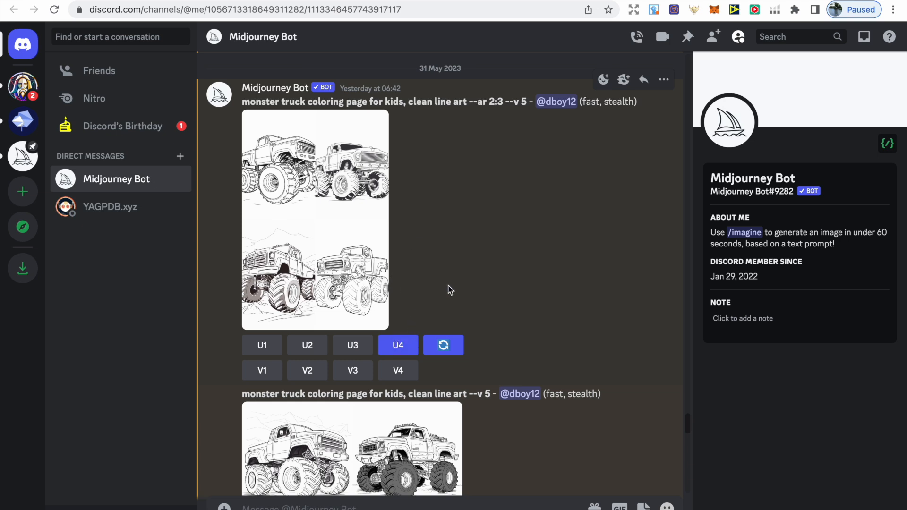
scroll(477, 395, down, 3)
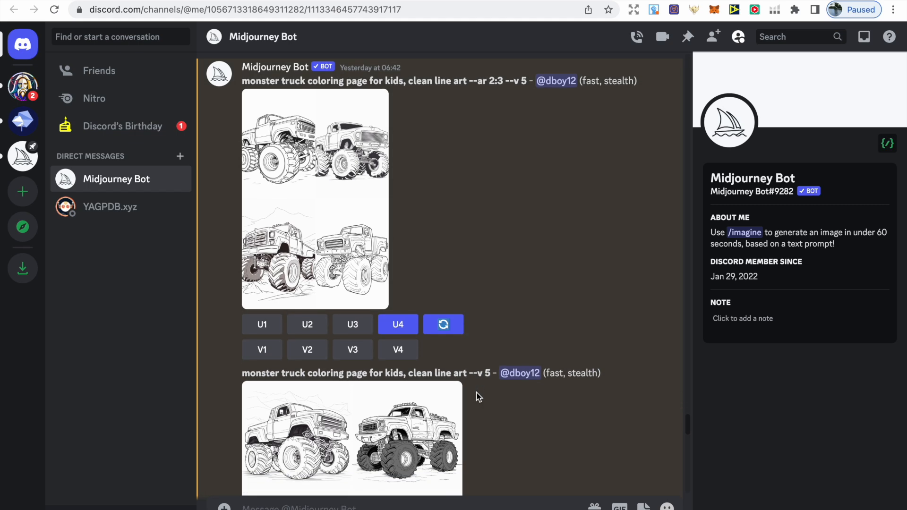
scroll(478, 396, down, 1)
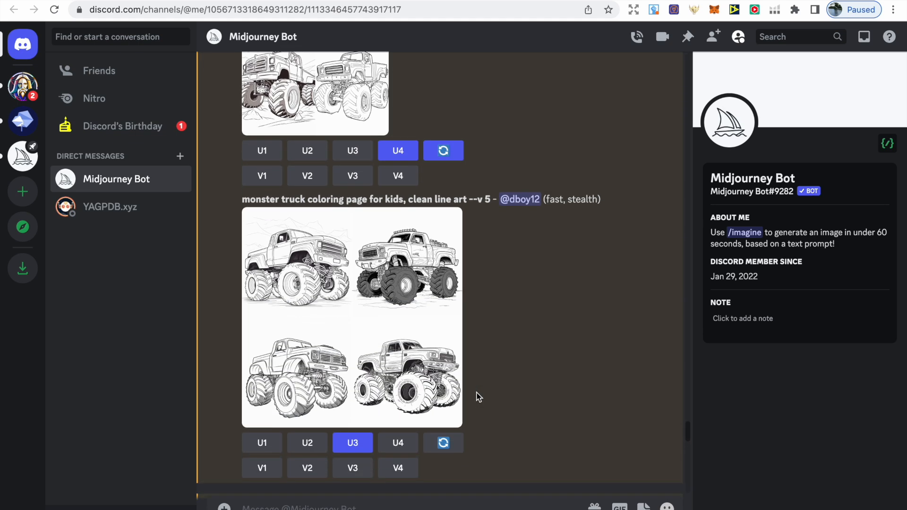
scroll(479, 396, up, 3)
scroll(479, 396, up, 2)
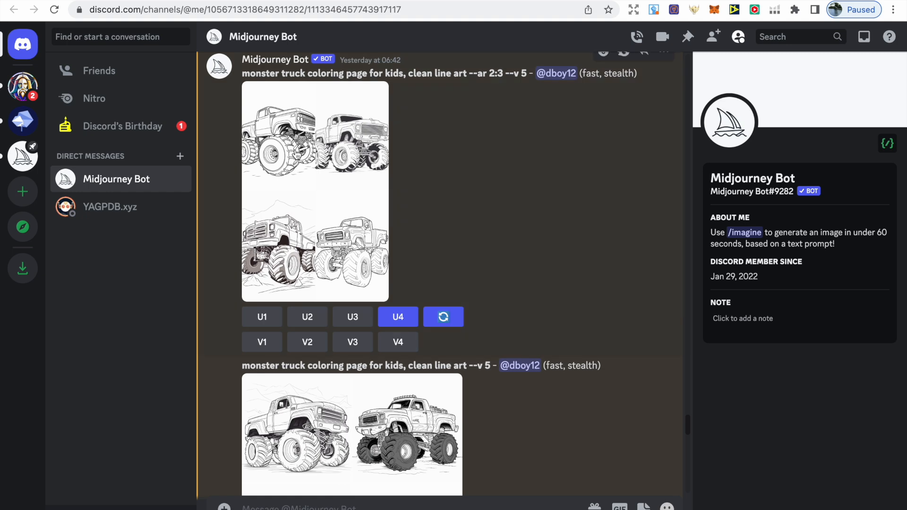
- Examine the four truck variations from the coloring page prompt without an aspect ratio and the upscaled Image #3
scroll(492, 266, down, 4)
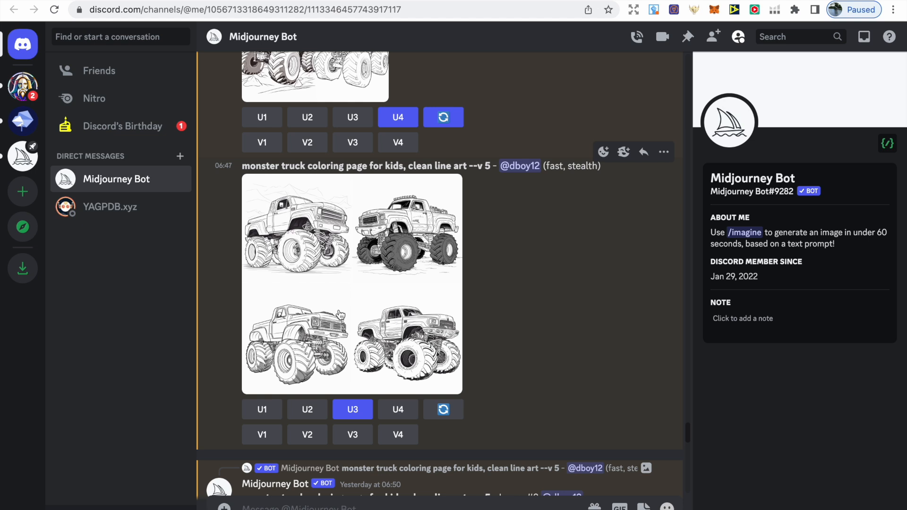
scroll(341, 315, down, 1)
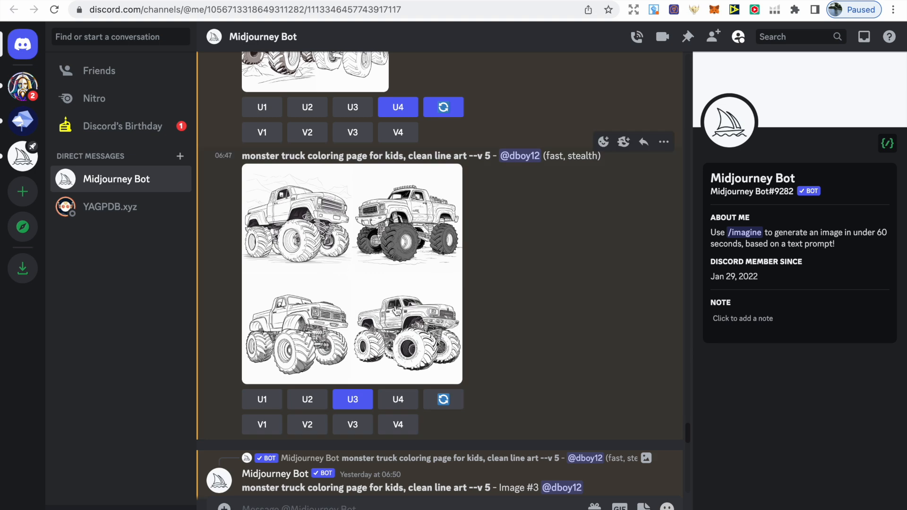
scroll(397, 311, down, 2)
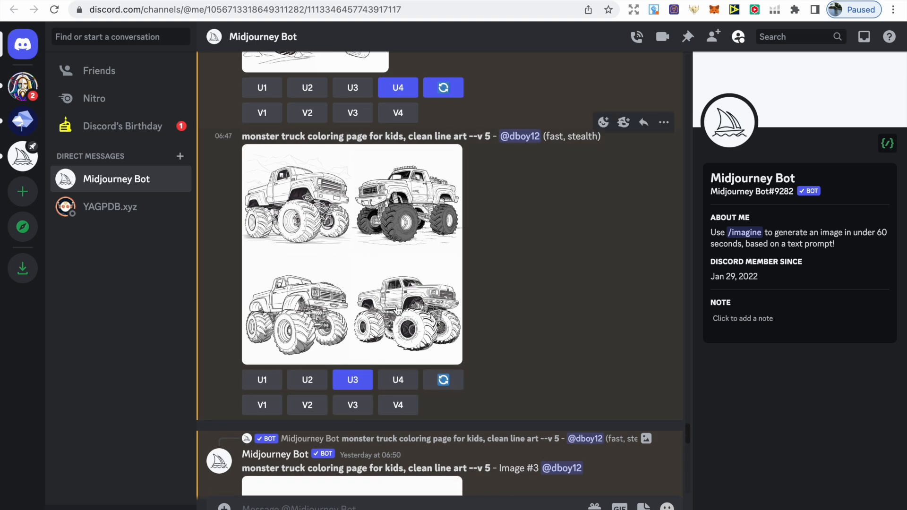
scroll(399, 310, down, 6)
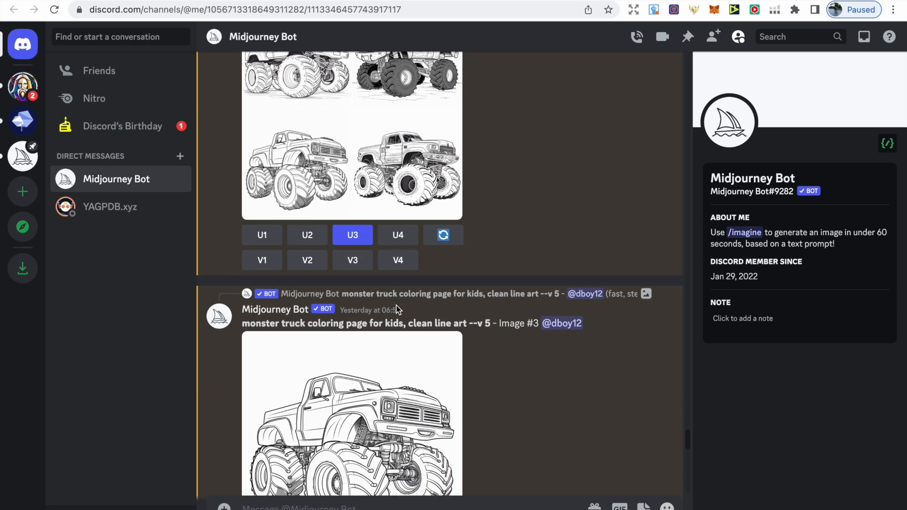
- Switch back to BookBolt Studio and display the Monster Truck Word Search on page 2
click(472, 2)
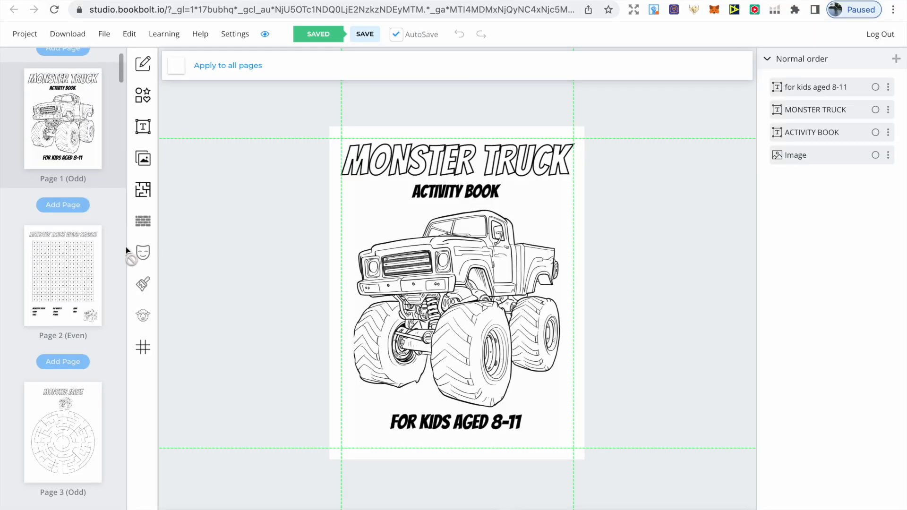
click(93, 256)
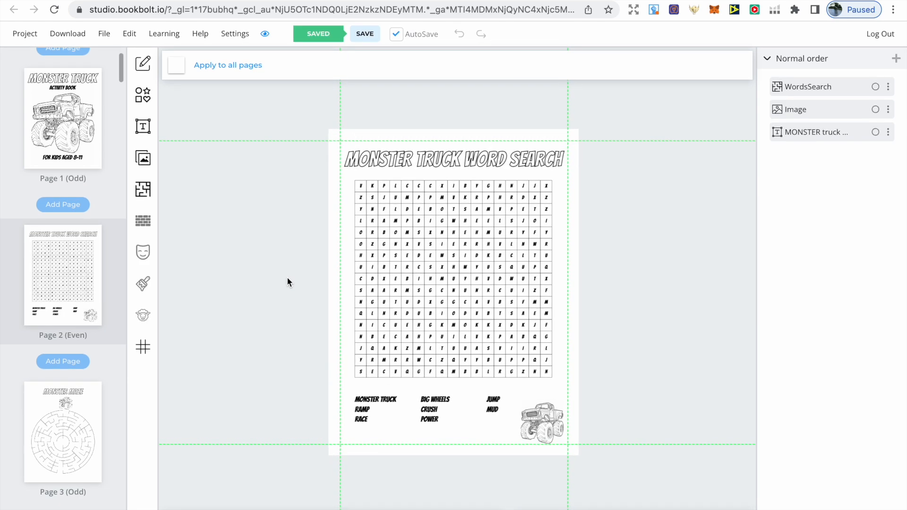
scroll(288, 277, up, 1)
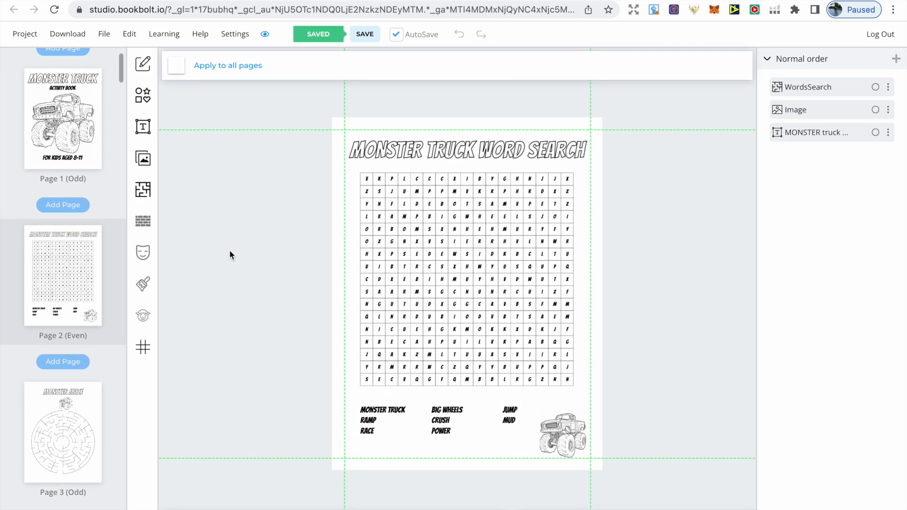
- Choose the WordsSearch template from the Interior Templates Library
click(146, 200)
scroll(313, 262, down, 7)
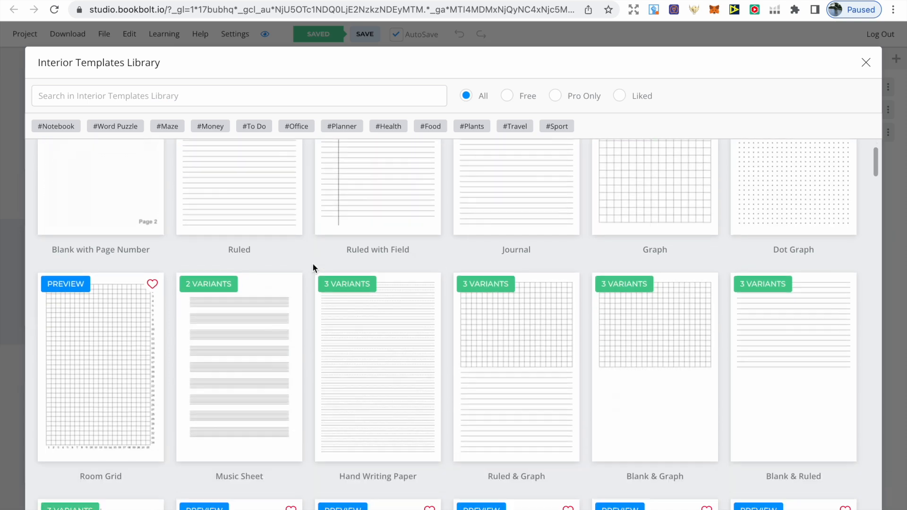
scroll(313, 263, down, 6)
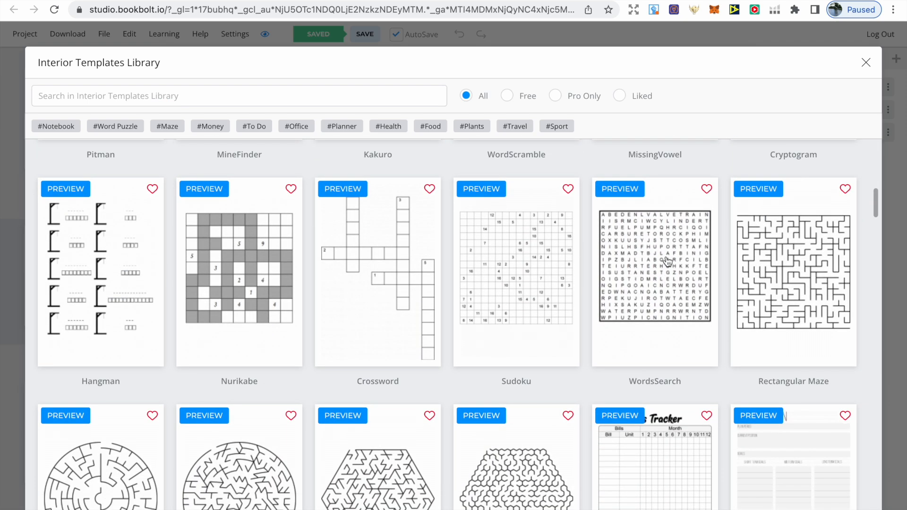
click(665, 260)
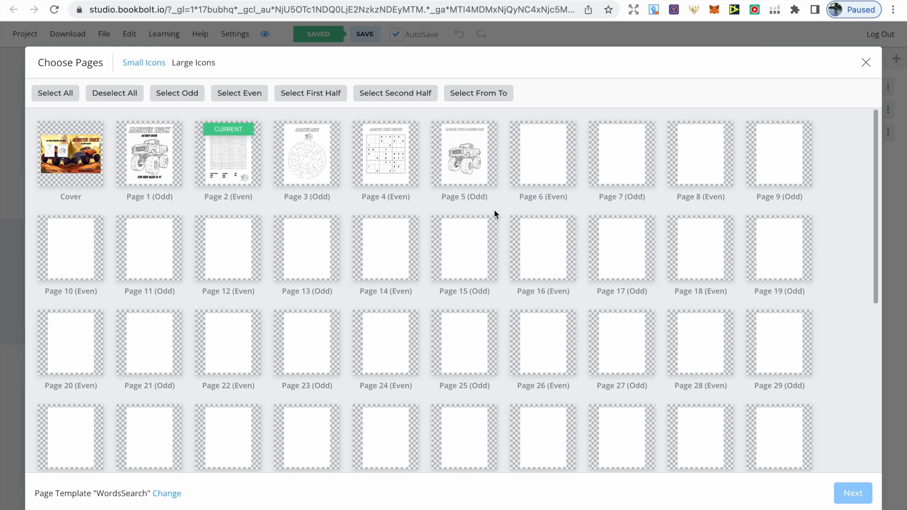
- Select only page 6 as the target page for the WordsSearch template, leaving pages 7, 16 and 17 deselected
click(532, 169)
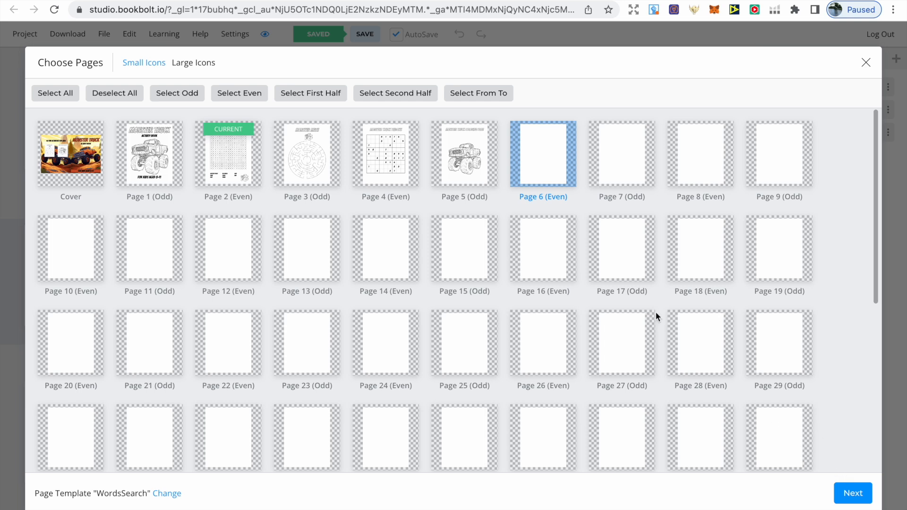
drag(630, 273, 526, 256)
click(543, 168)
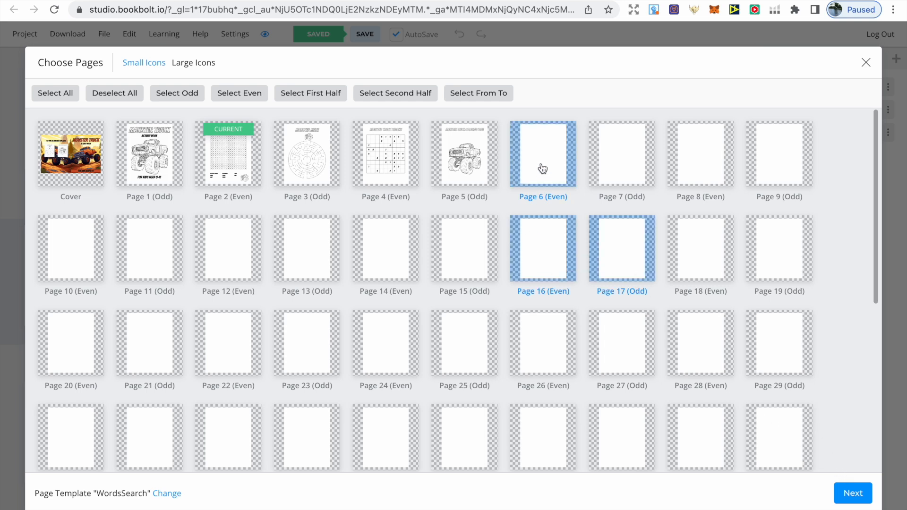
click(635, 166)
click(628, 258)
click(555, 255)
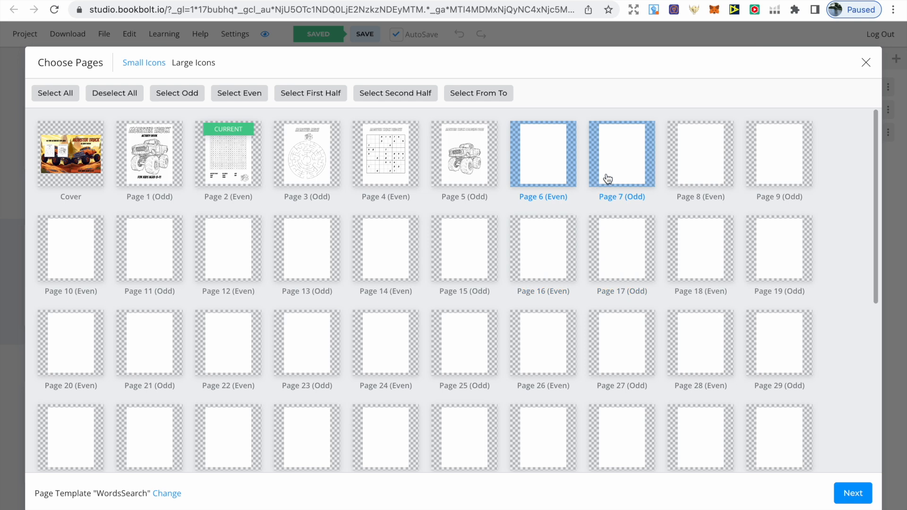
click(608, 179)
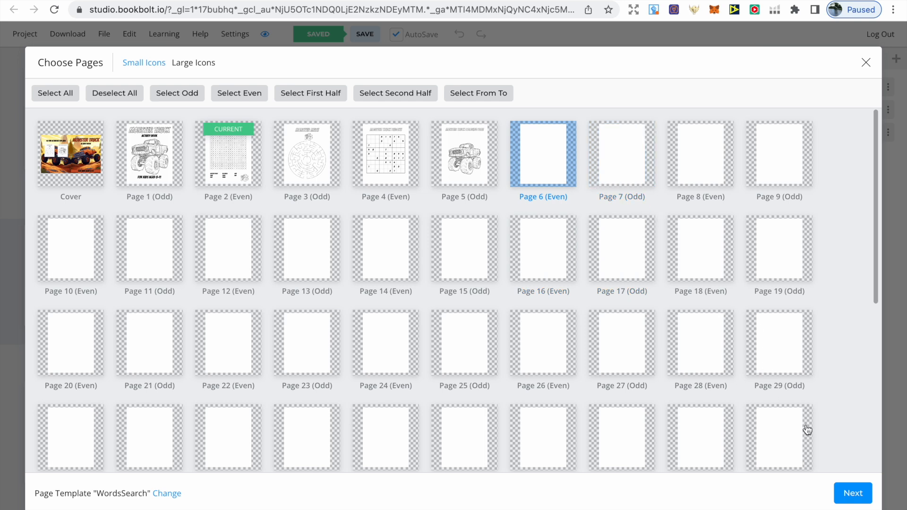
- Continue to the word search options and review the font, word, clue and solution settings down to the CSV word upload
click(852, 494)
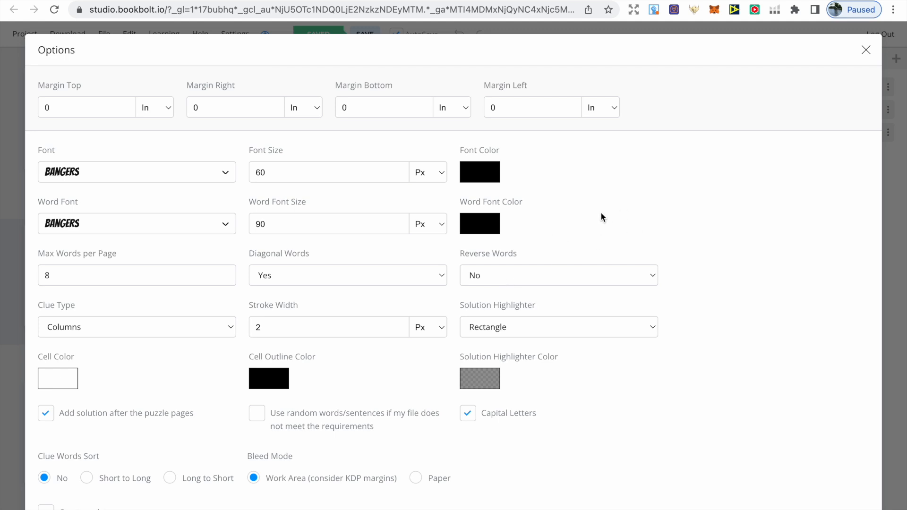
scroll(601, 215, down, 2)
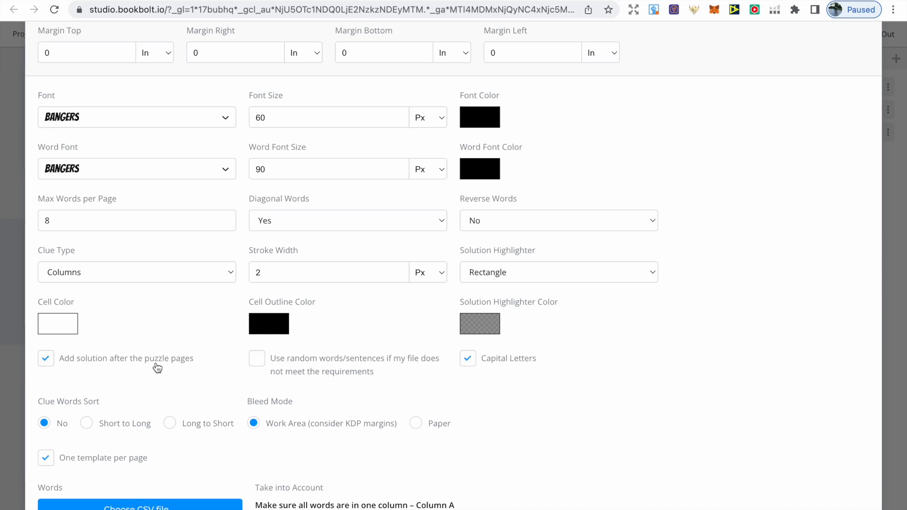
scroll(156, 371, down, 1)
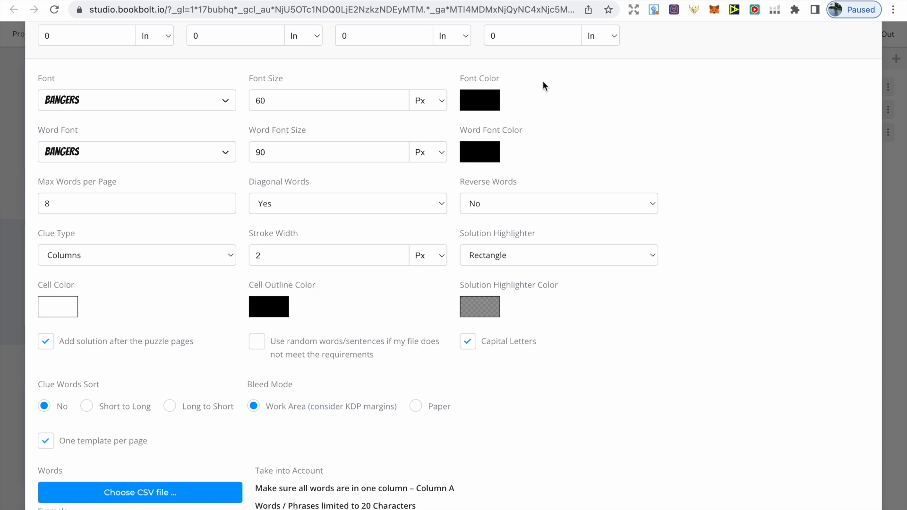
- Switch to ChatGPT, highlight the first eight monster truck words from Monster Truck to Power, and switch to the word search spreadsheet
click(536, 1)
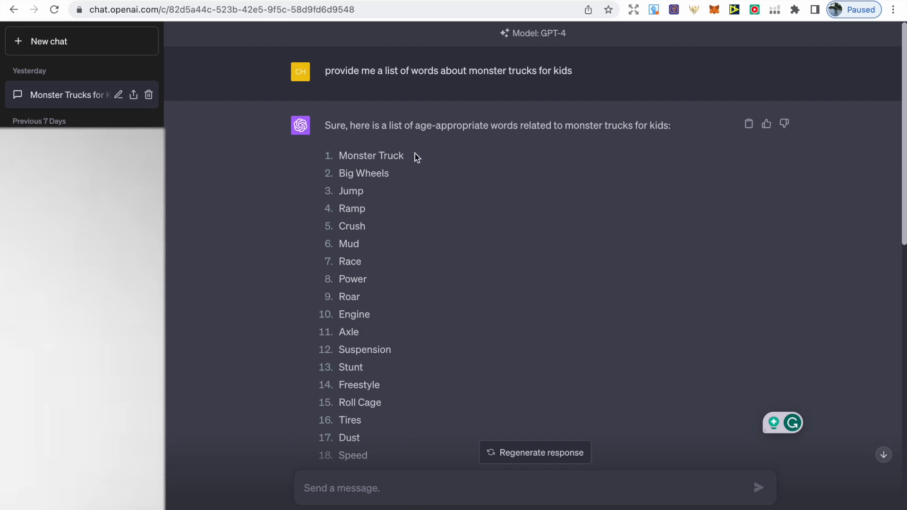
scroll(415, 154, down, 1)
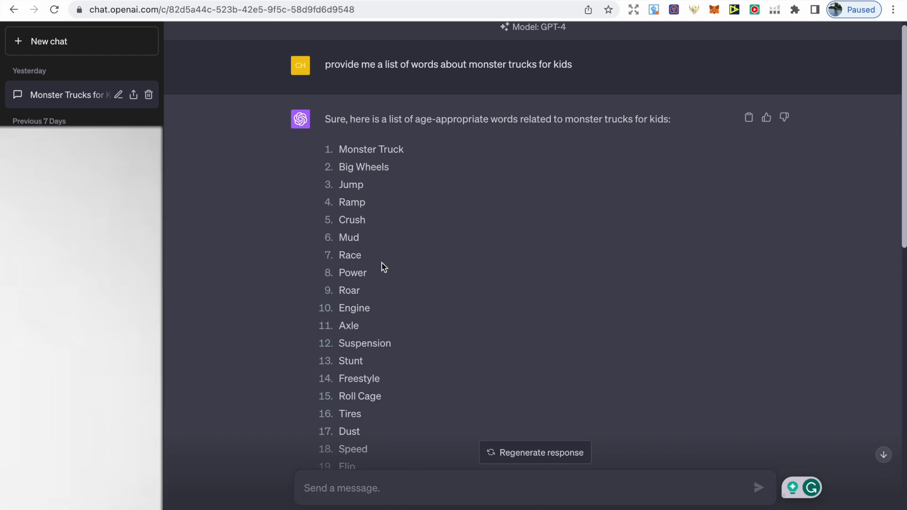
drag(375, 271, 337, 148)
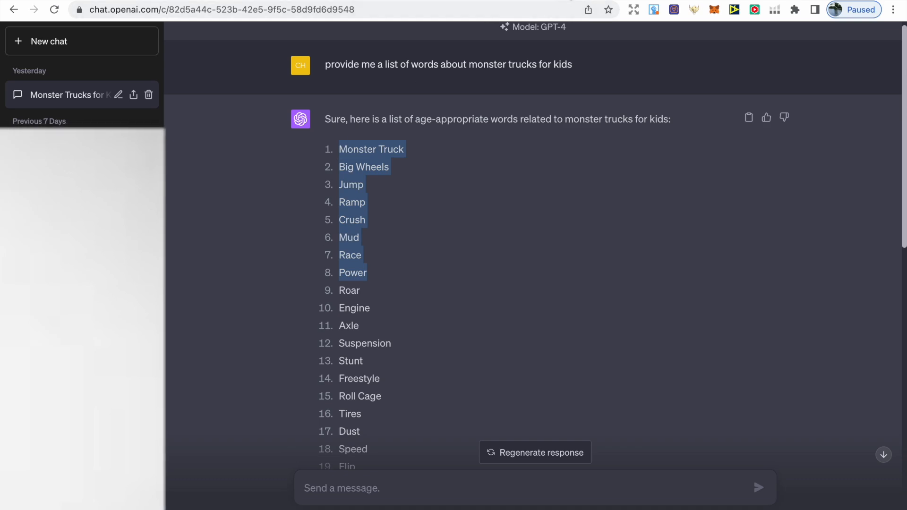
click(586, 0)
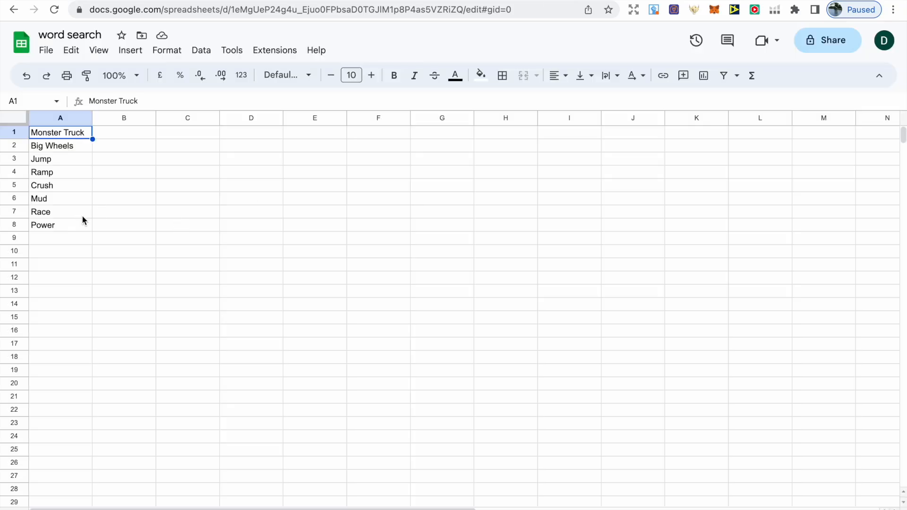
- Show the spreadsheet's comma-separated values (.csv) download format and return to the word search options in BookBolt Studio
click(46, 51)
mouse_move(141, 207)
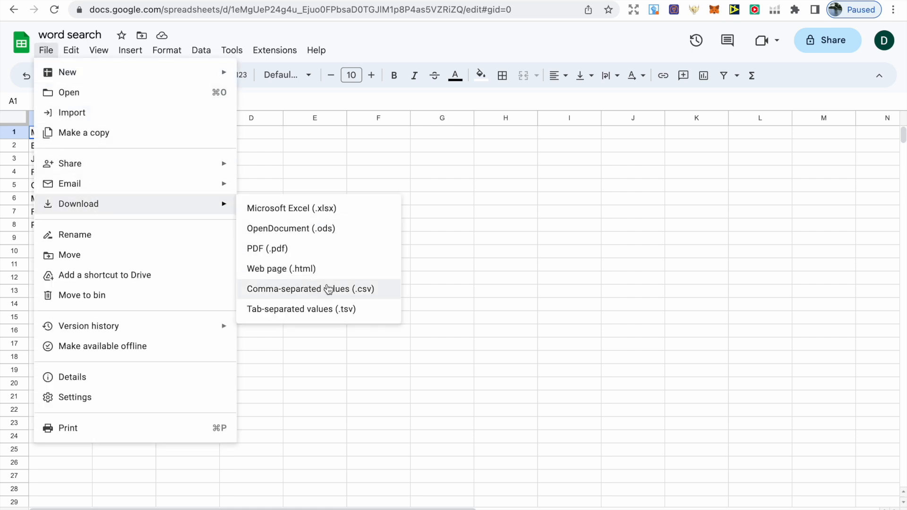
click(474, 0)
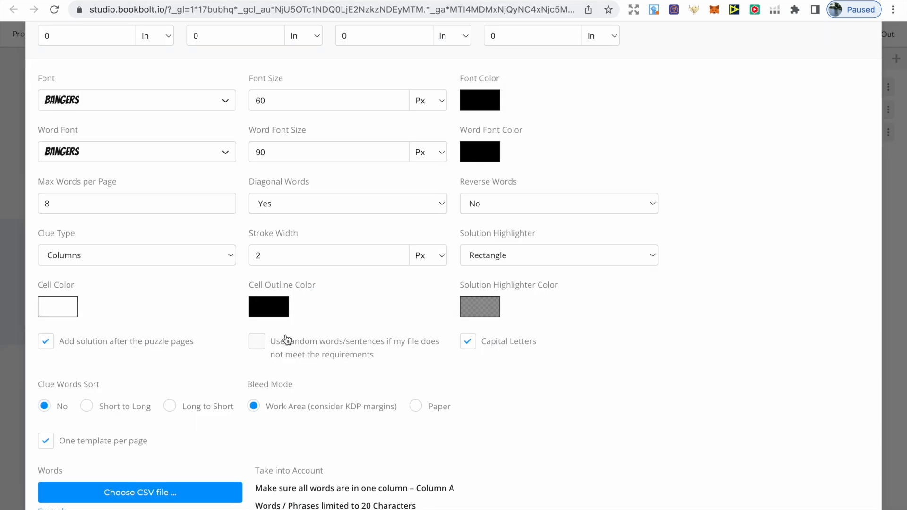
- Check the remaining word search settings down to the CSV upload and close the options without applying the template
scroll(246, 461, down, 2)
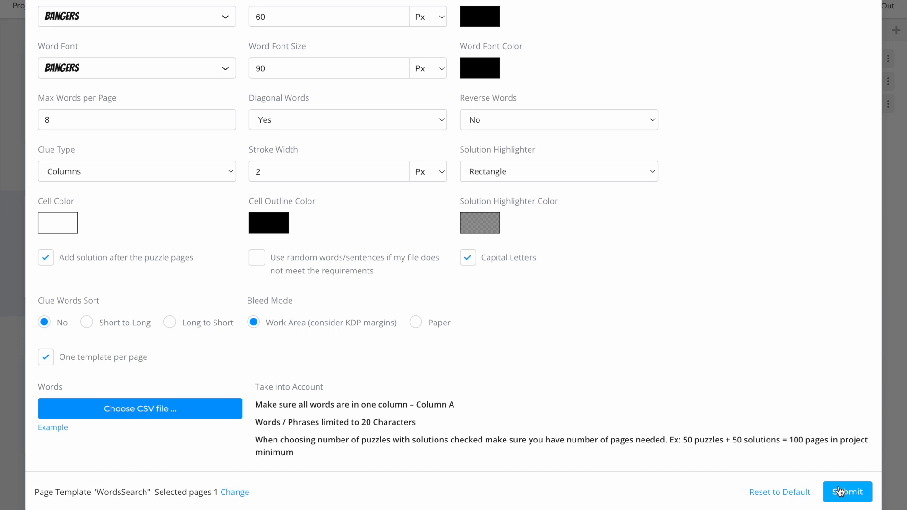
scroll(836, 400, up, 3)
click(868, 21)
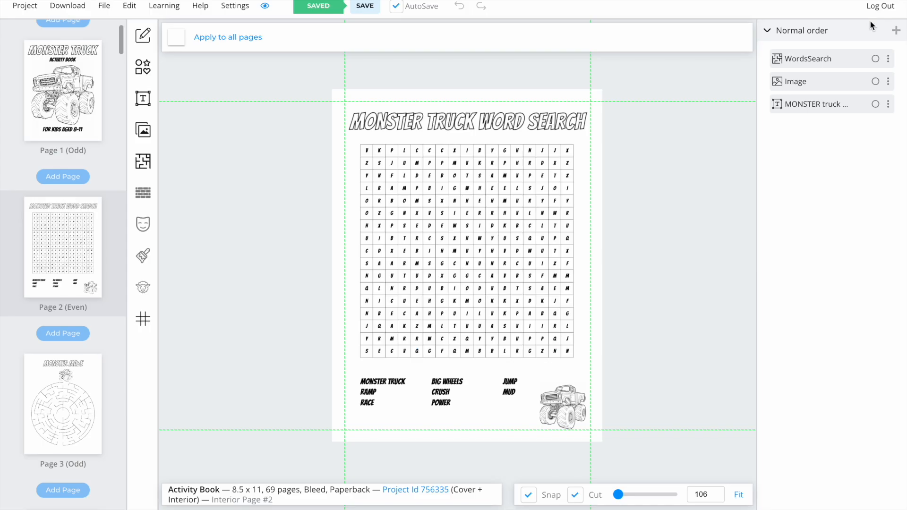
- Select the word search puzzle on page 2 and open its contents for editing
click(481, 203)
drag(481, 203, 482, 204)
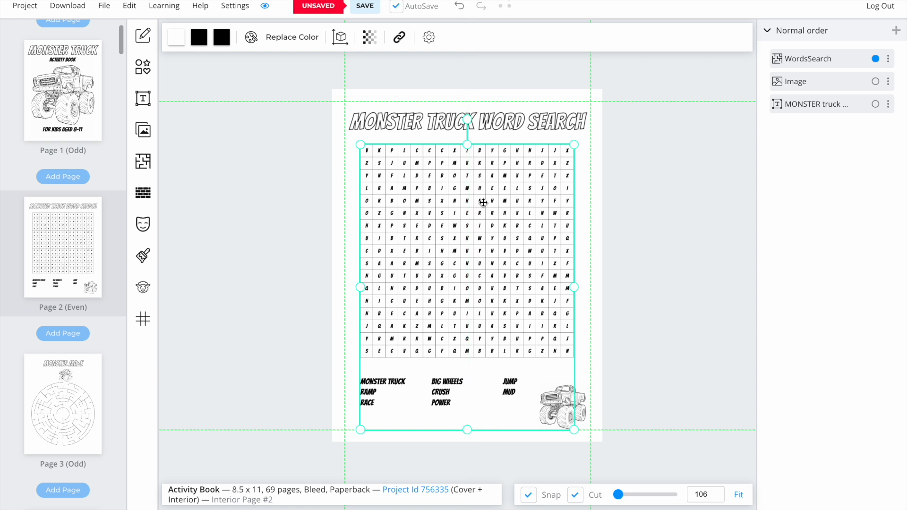
right_click(531, 180)
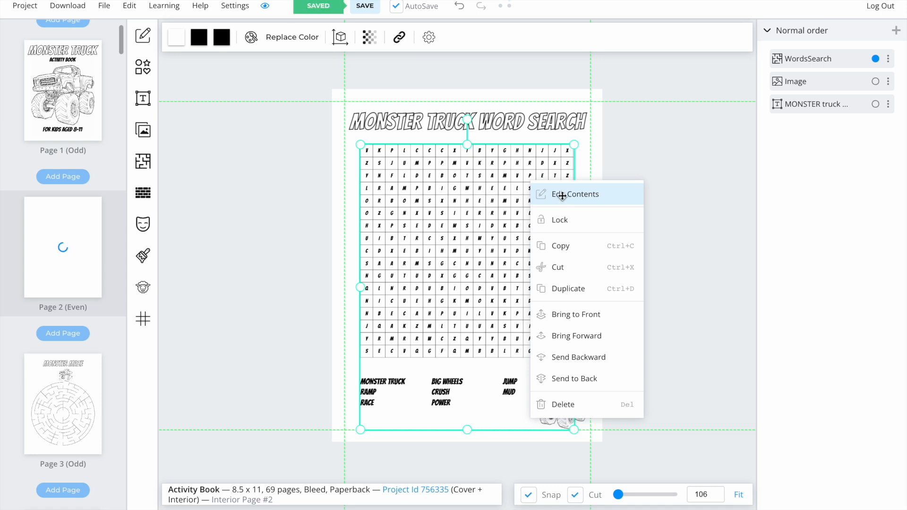
click(563, 200)
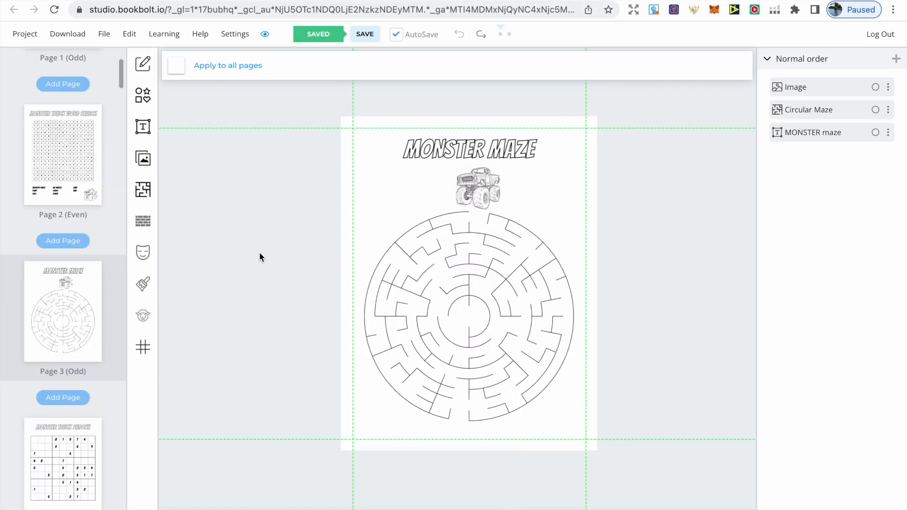
- Choose the Circular Maze template from the Interior Templates Library
click(148, 200)
scroll(425, 320, down, 10)
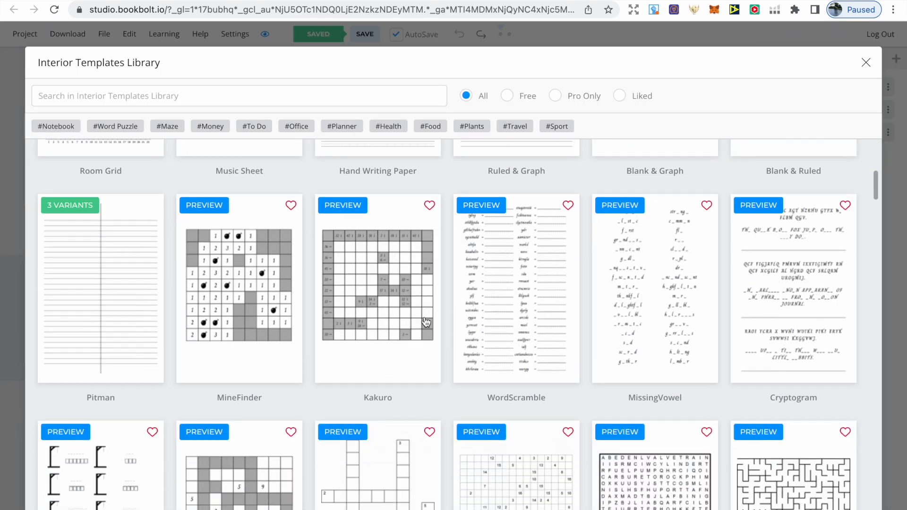
scroll(426, 320, down, 9)
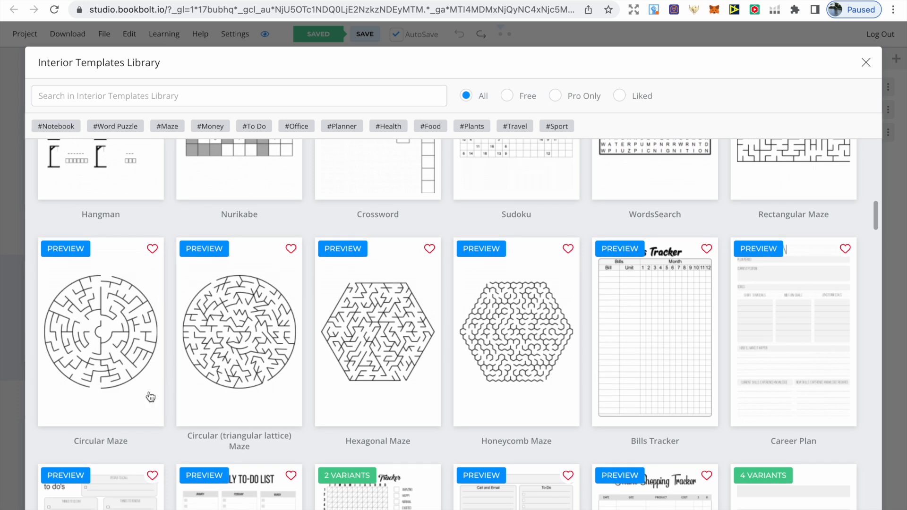
click(148, 306)
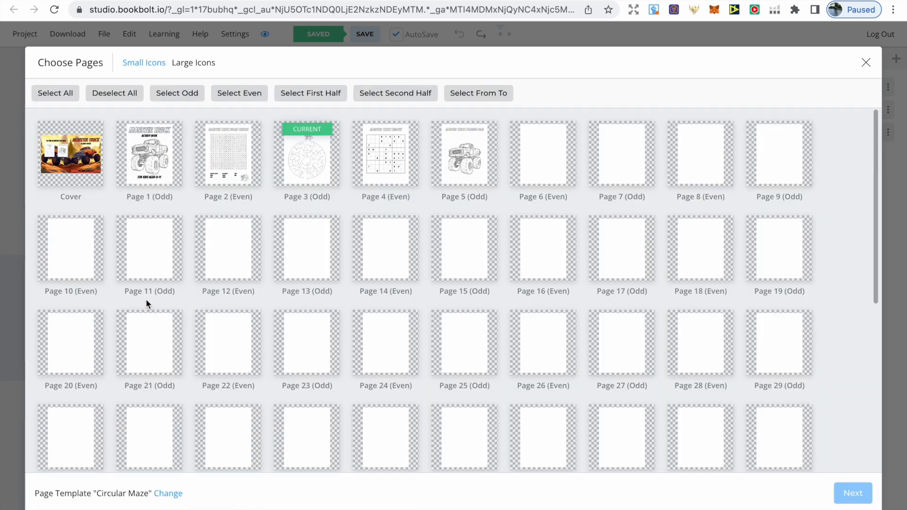
- Select page 6 for the Circular Maze template, review its options, and close them without applying
click(530, 158)
click(853, 493)
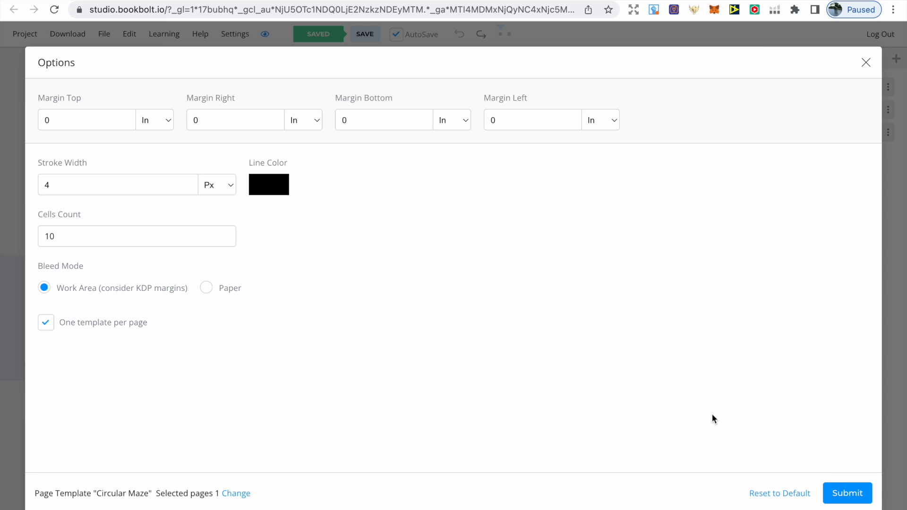
click(866, 63)
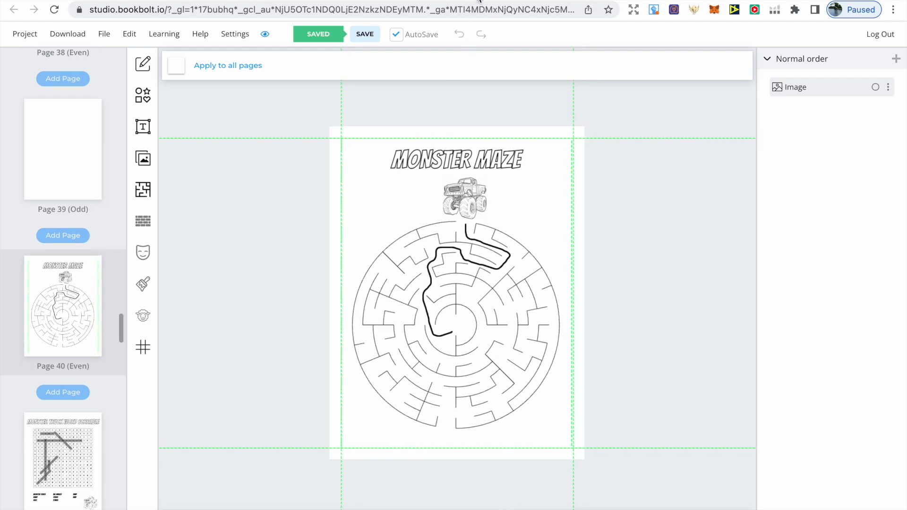
- Activate freehand drawing on the maze solution on page 40 and bring up the options for that page
click(143, 63)
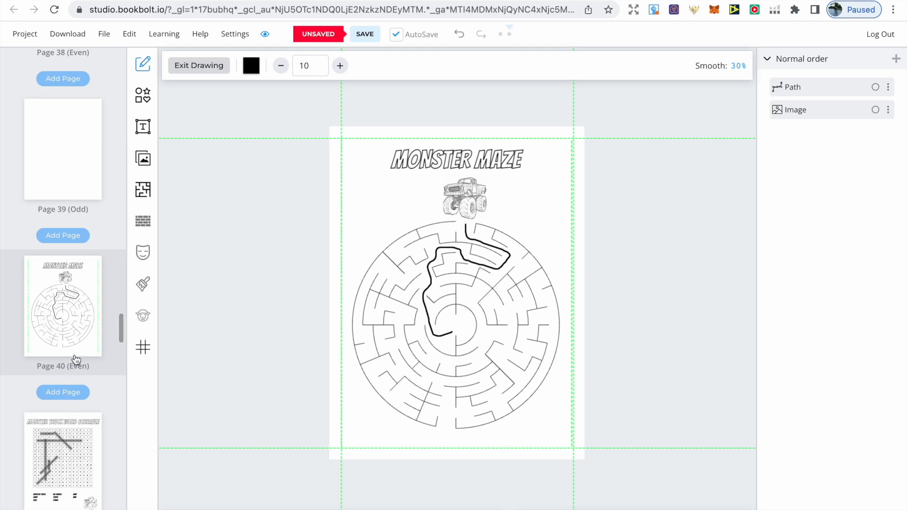
right_click(77, 341)
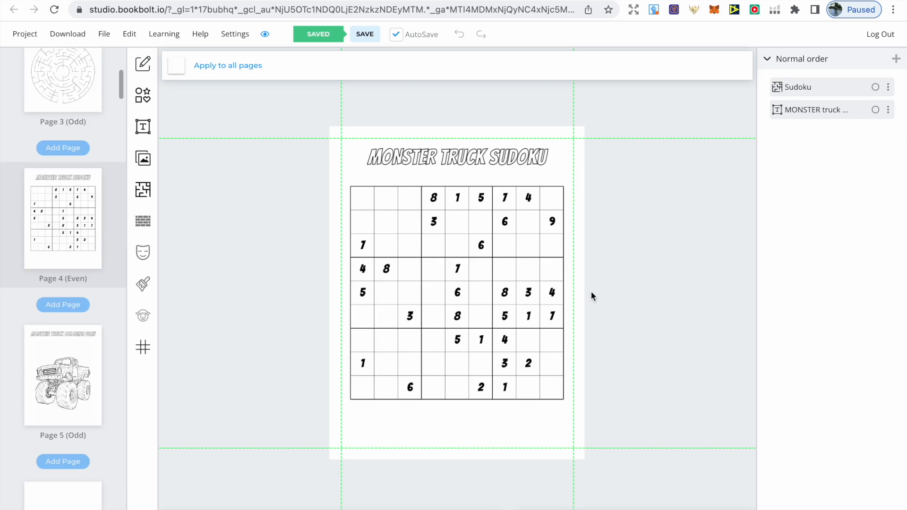
- Choose the Sudoku template from the Interior Templates Library
click(143, 189)
scroll(359, 312, down, 15)
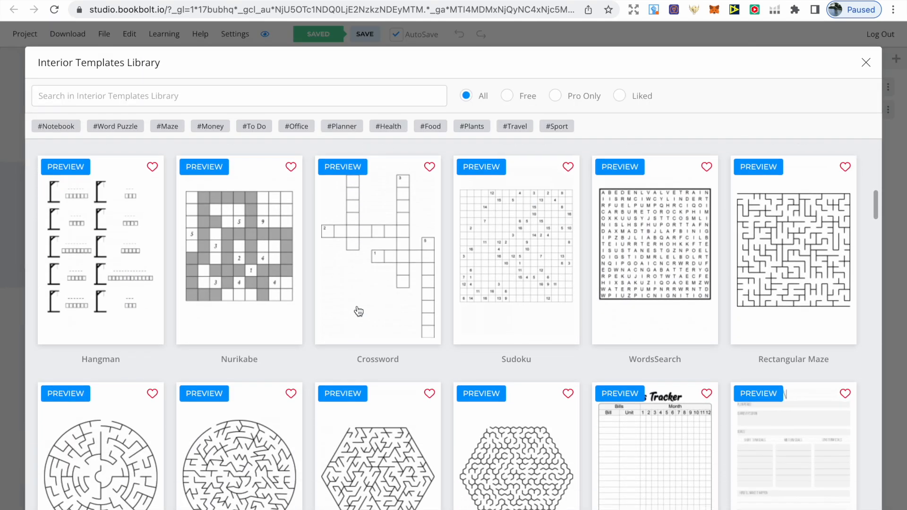
click(465, 274)
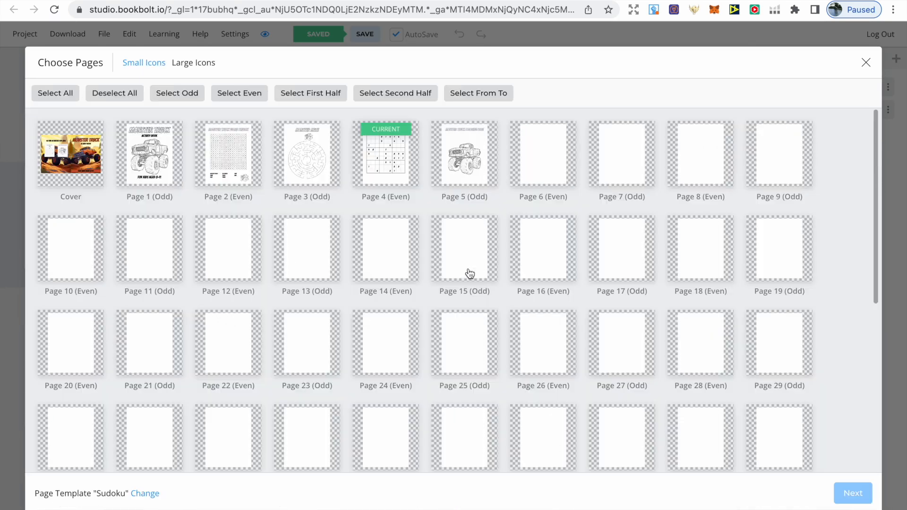
- Select page 6 for the Sudoku template, review its difficulty, size and solution options, and close them without applying
click(544, 179)
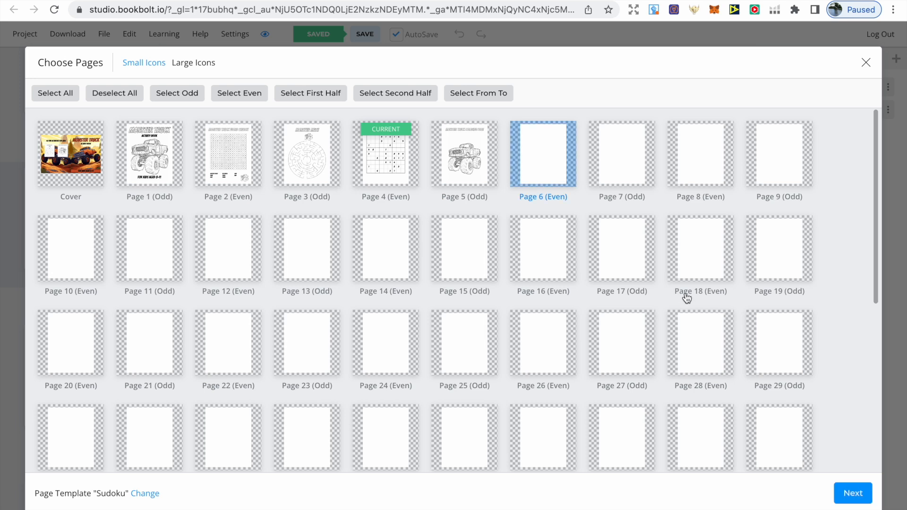
click(854, 493)
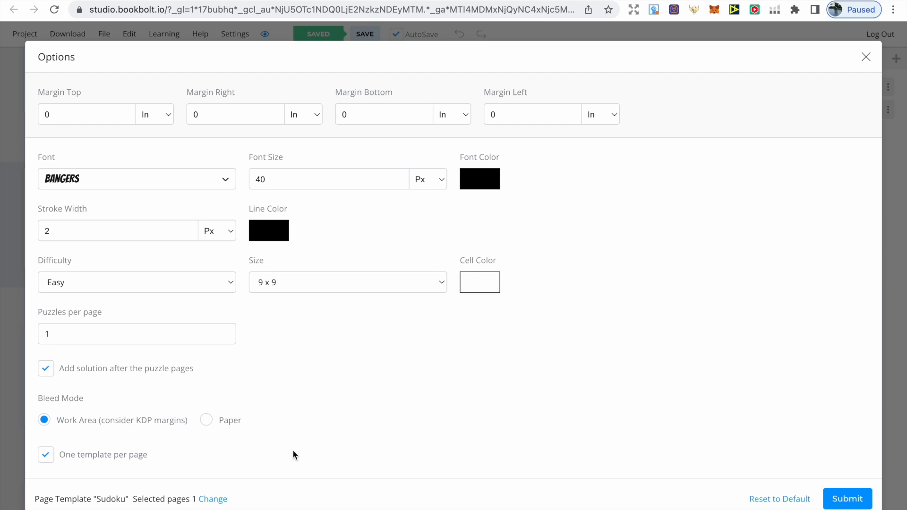
click(867, 58)
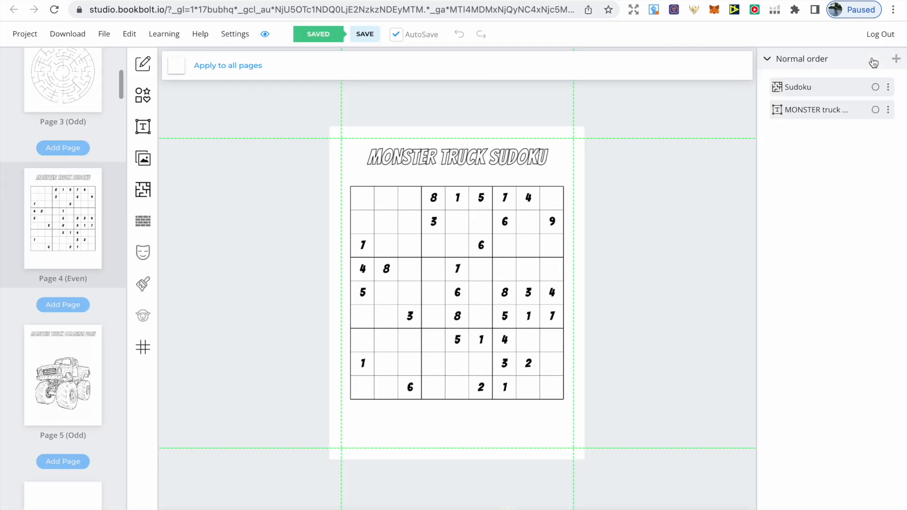
- Select the sudoku grid on page 4, save the project, and open the monster truck coloring page on page 5
drag(501, 273, 498, 271)
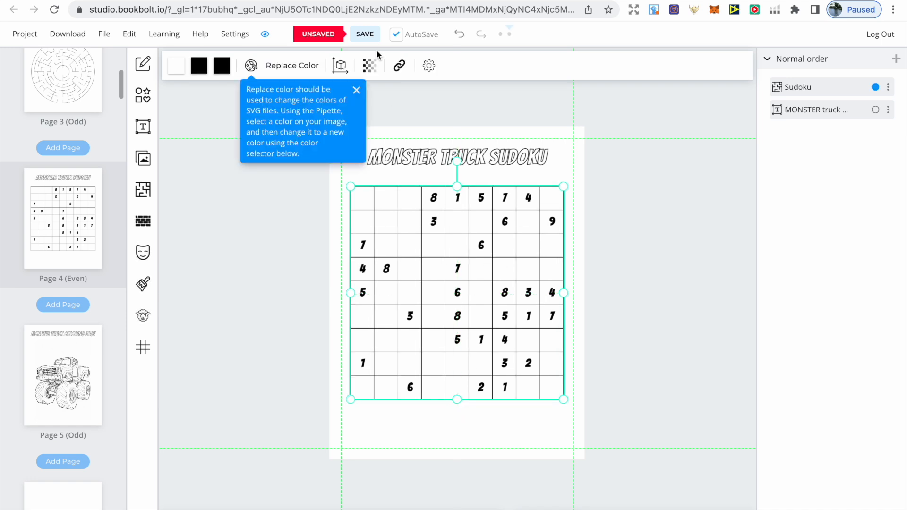
click(367, 35)
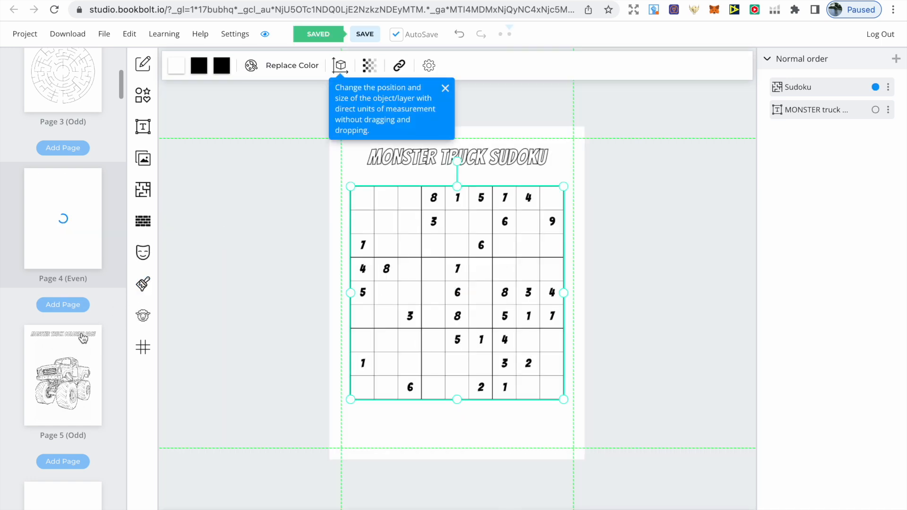
click(82, 362)
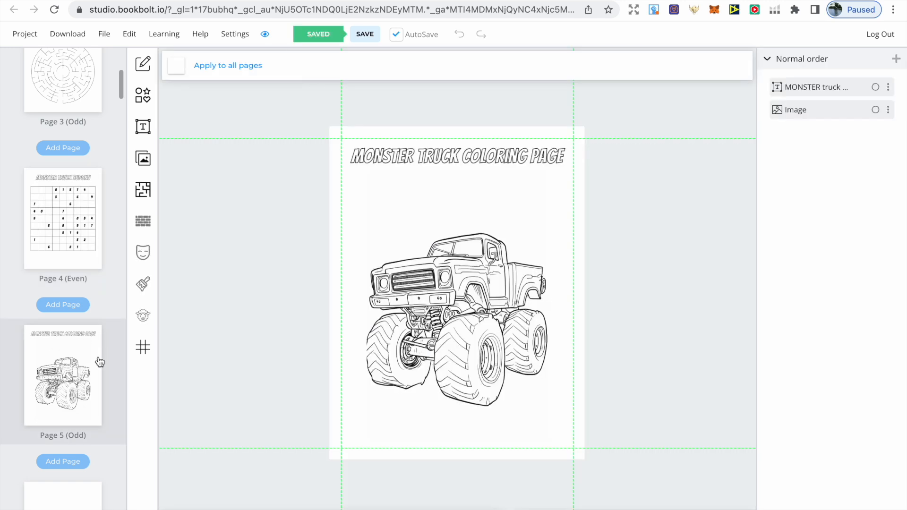
scroll(100, 362, down, 1)
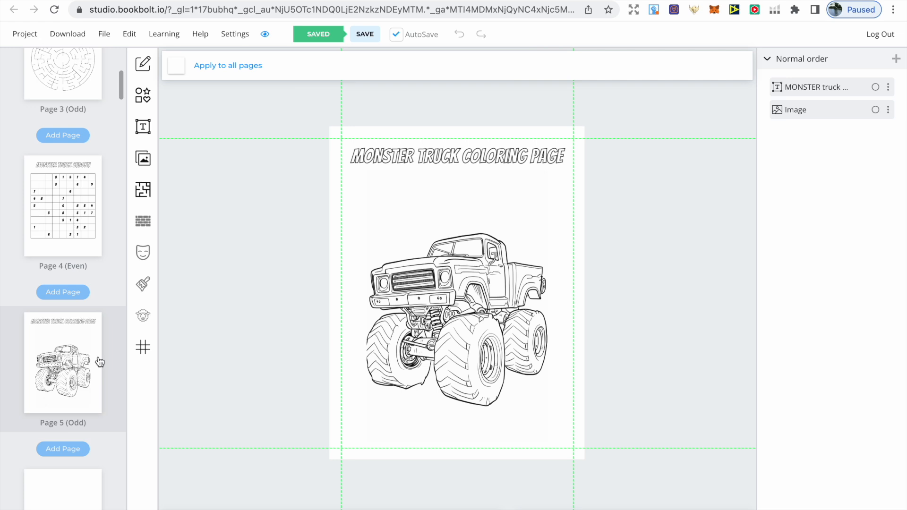
- Browse the puzzle and maze templates in the Interior Templates Library for further activity page ideas
click(144, 191)
scroll(415, 323, down, 2)
scroll(415, 323, down, 10)
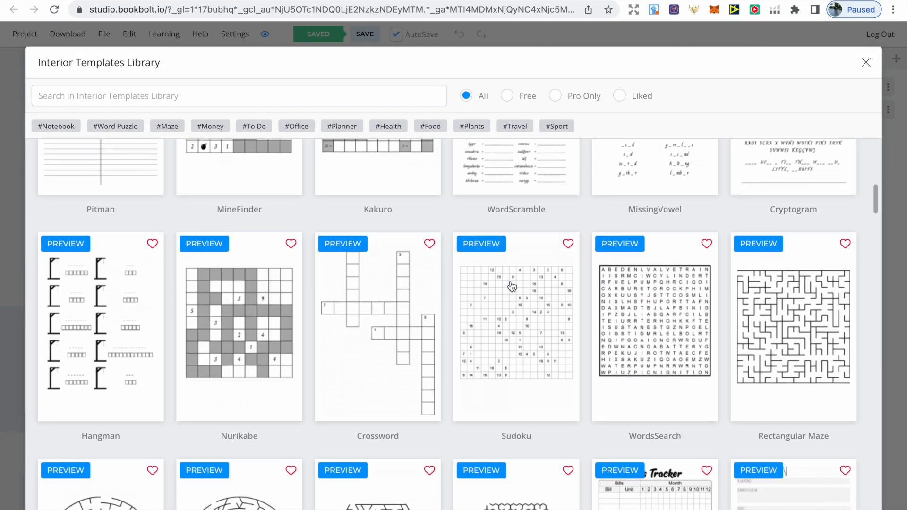
scroll(661, 326, down, 2)
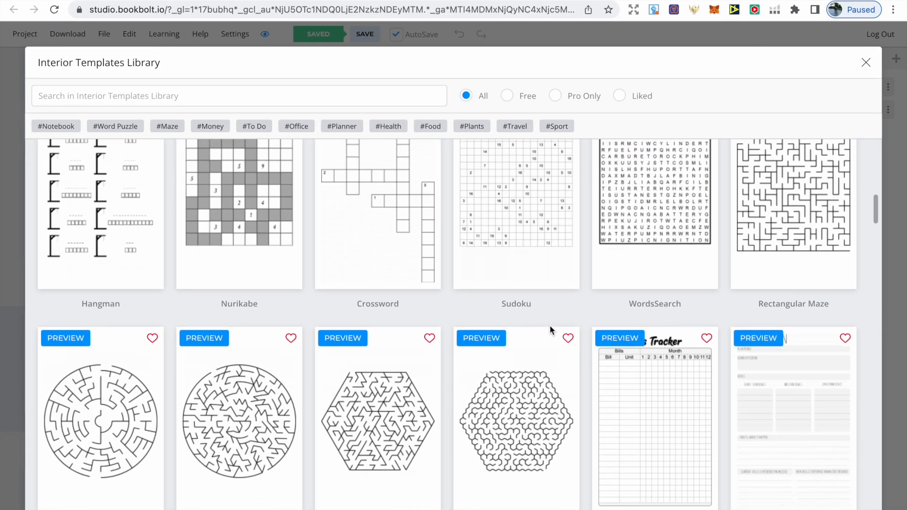
scroll(799, 166, up, 3)
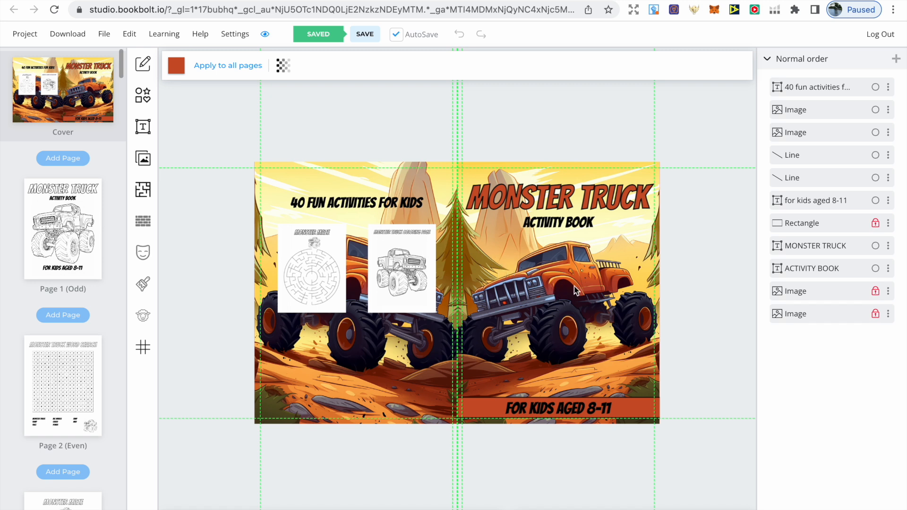
- Examine the cover's front text, the two sample page images and the "40 fun activities for kids" heading by selecting them in turn
click(580, 209)
click(579, 223)
click(674, 290)
click(412, 286)
click(327, 283)
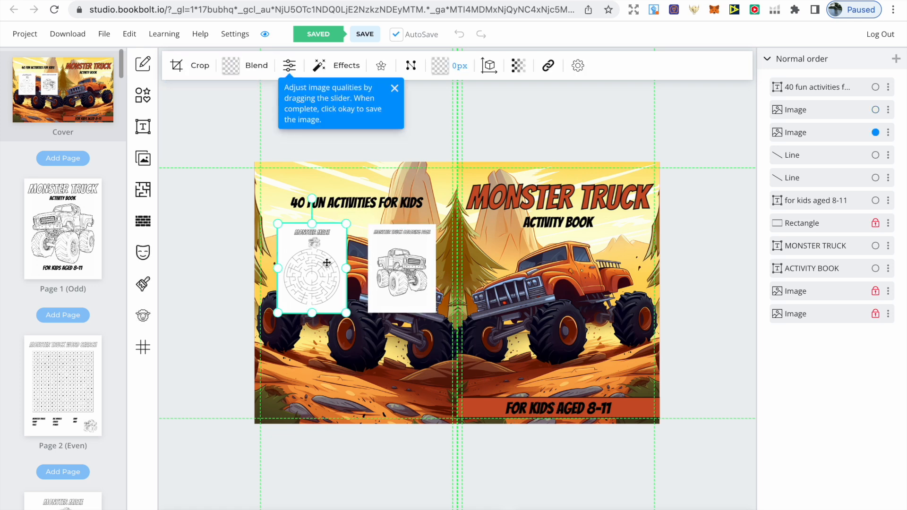
click(337, 152)
click(343, 202)
click(352, 132)
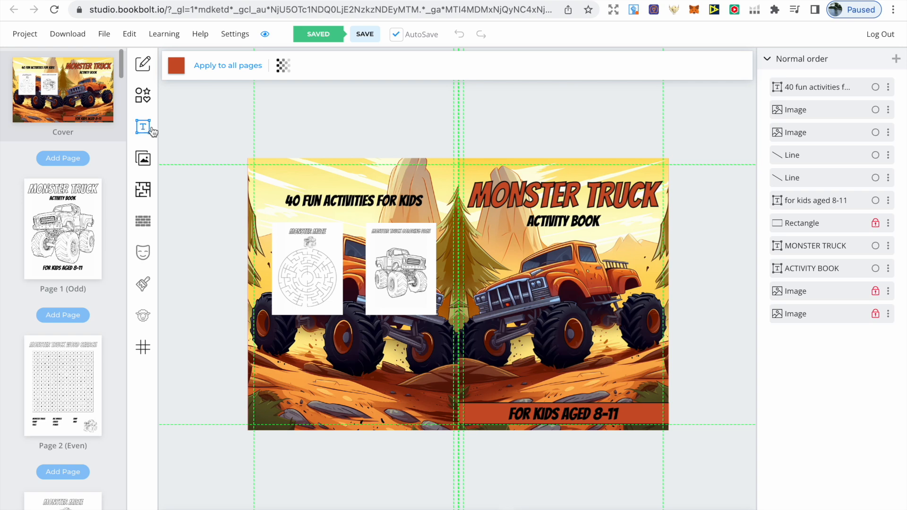
- Review the project download formats for printed books and eBooks, and switch to the Amazon KDP upload video on YouTube
click(77, 37)
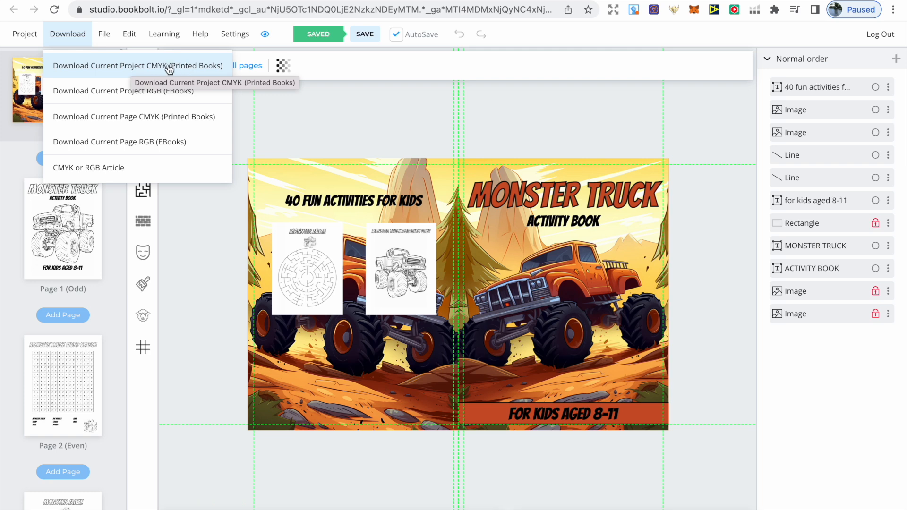
click(277, 100)
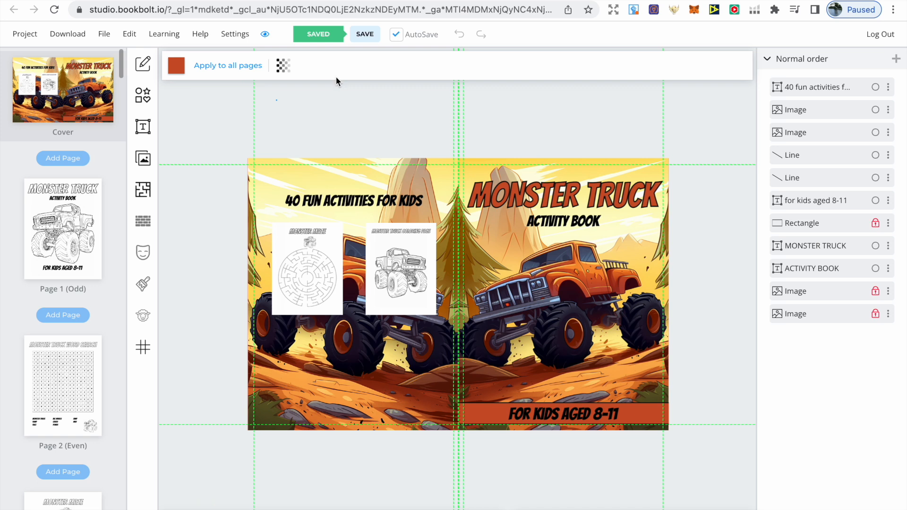
click(418, 0)
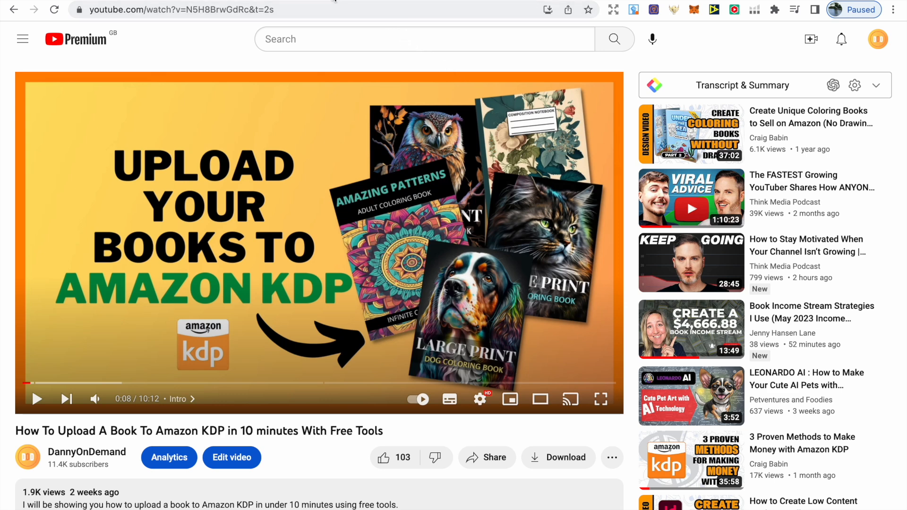
- Review the activity book results and keyword counts in BookBolt Cloud, and switch to the airplane activity book in Book Scout
click(334, 1)
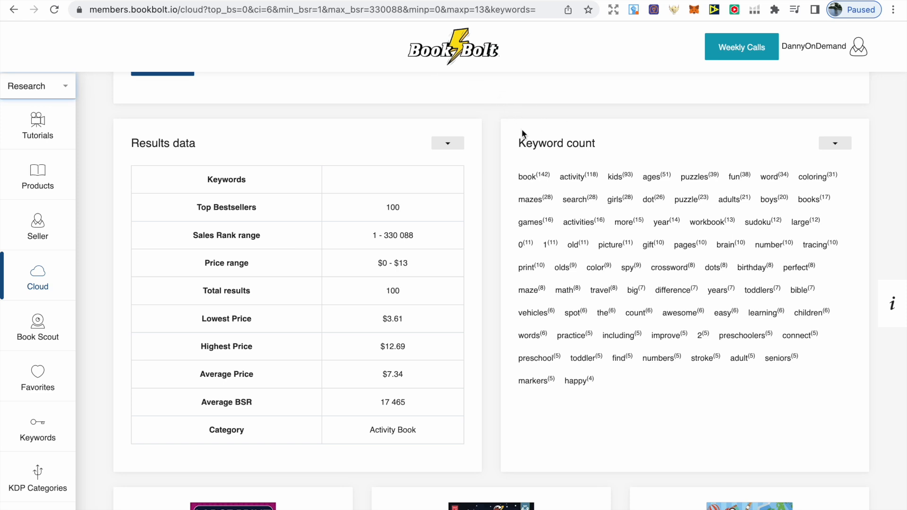
scroll(520, 134, down, 1)
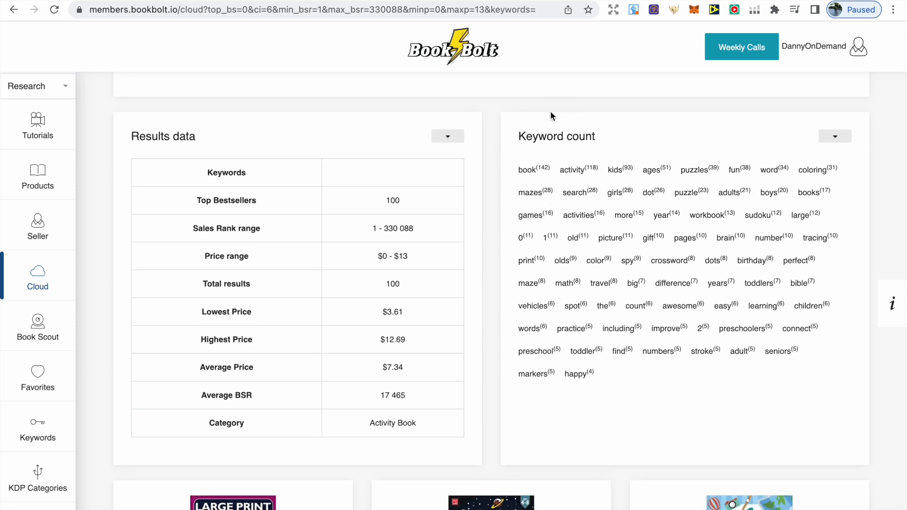
click(458, 0)
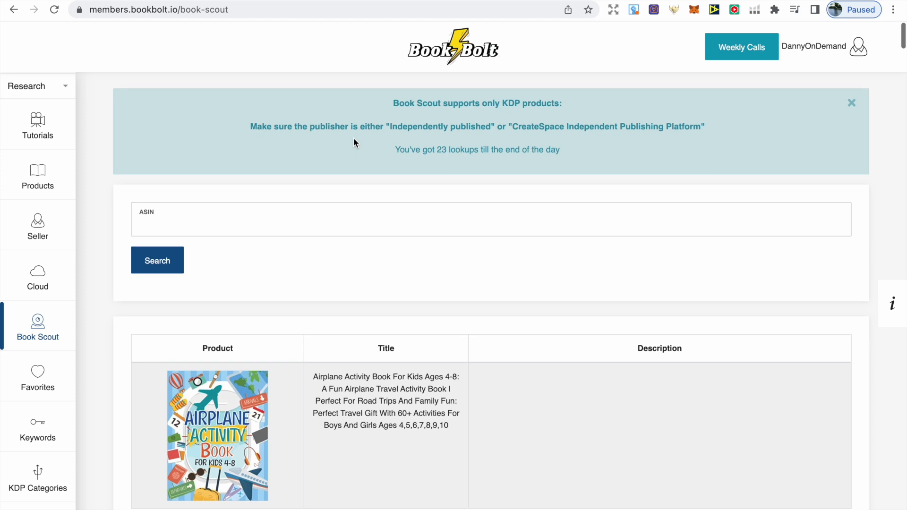
scroll(354, 138, down, 1)
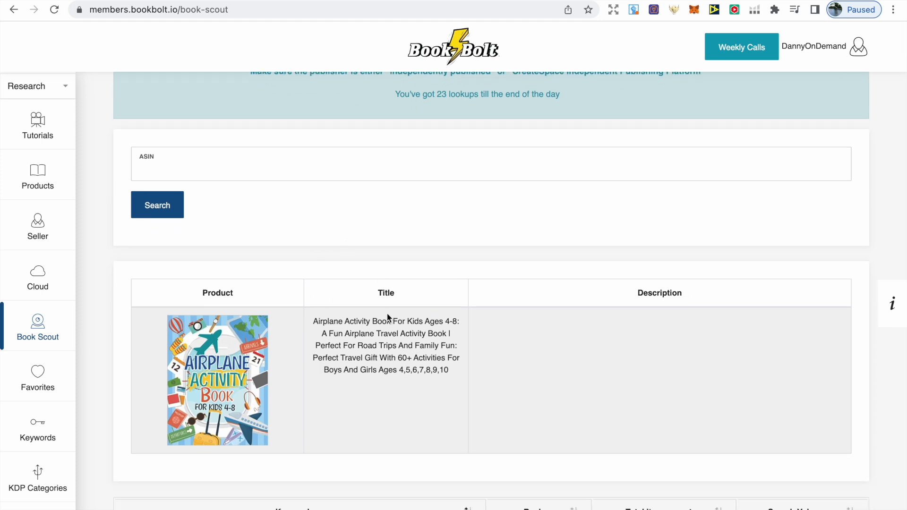
- Examine the airplane activity book's keywords with their rank, total items count and search volume, and switch to the BookBolt pricing page
scroll(317, 334, down, 1)
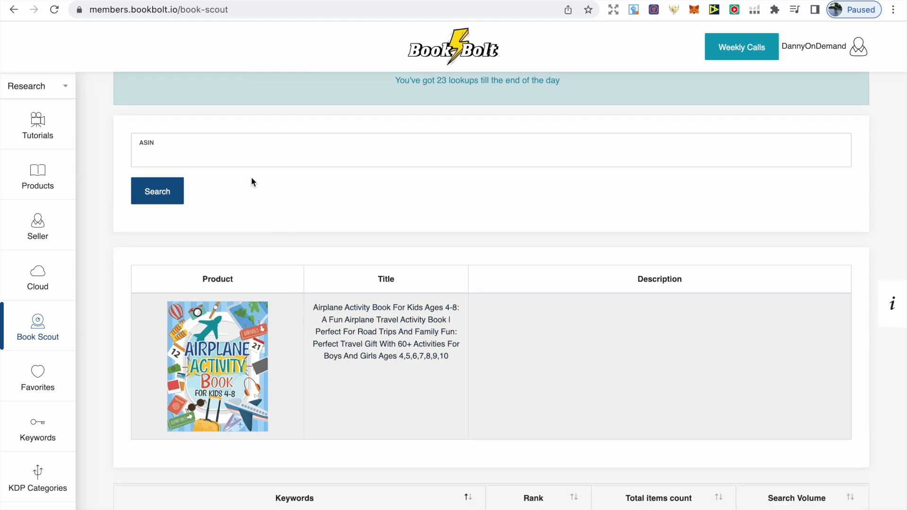
scroll(419, 260, down, 3)
scroll(419, 263, down, 5)
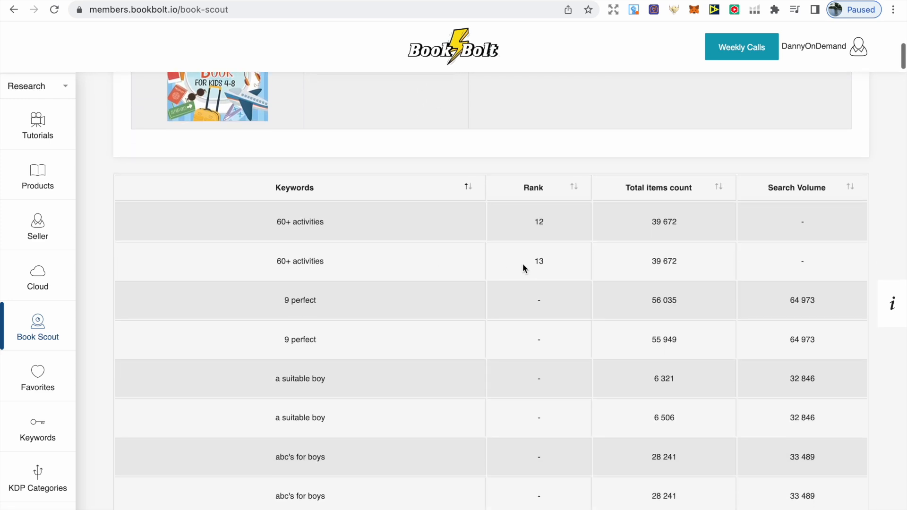
scroll(467, 297, down, 15)
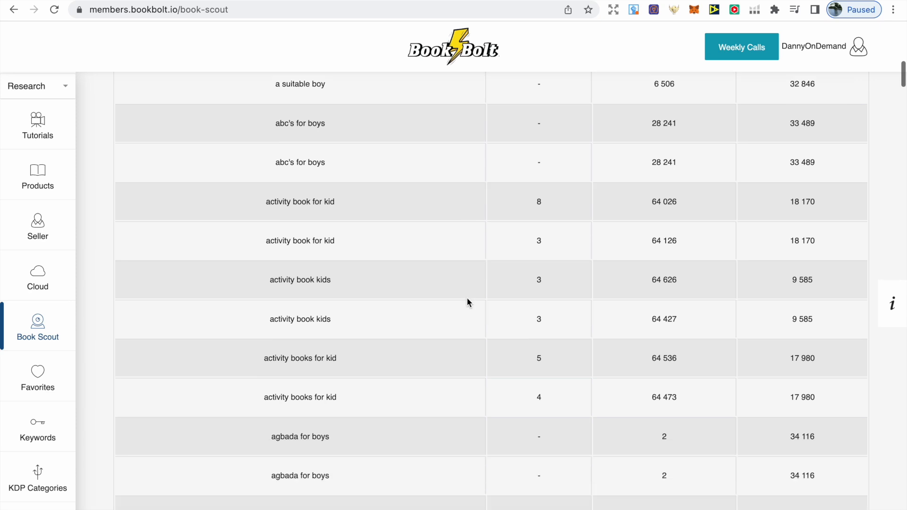
scroll(466, 296, down, 7)
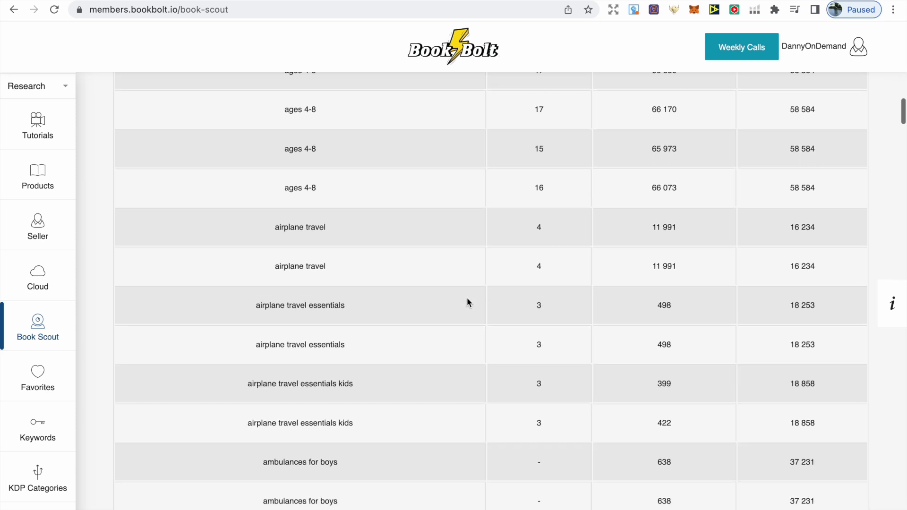
scroll(474, 207, down, 4)
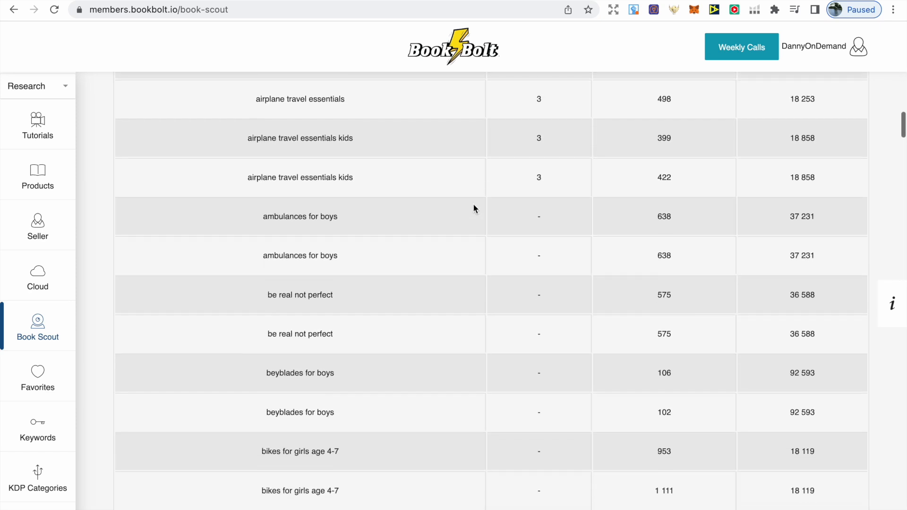
scroll(474, 207, down, 8)
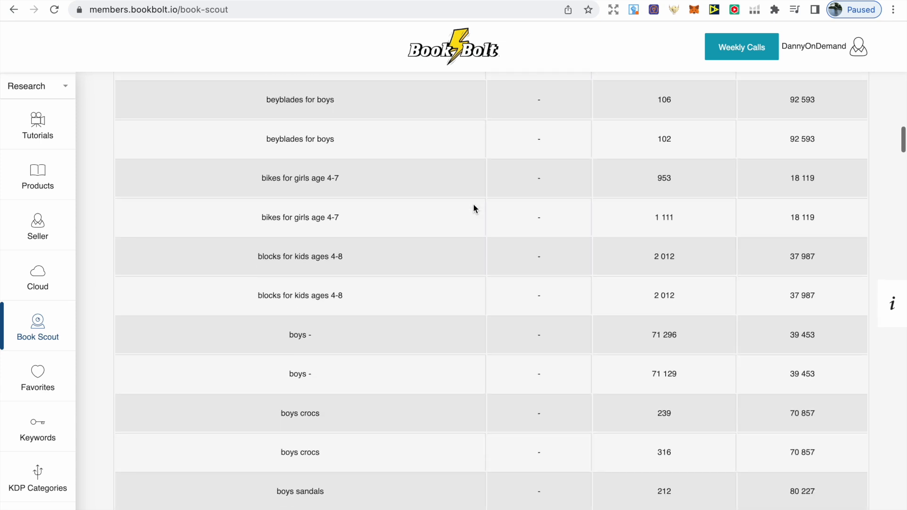
scroll(474, 208, up, 20)
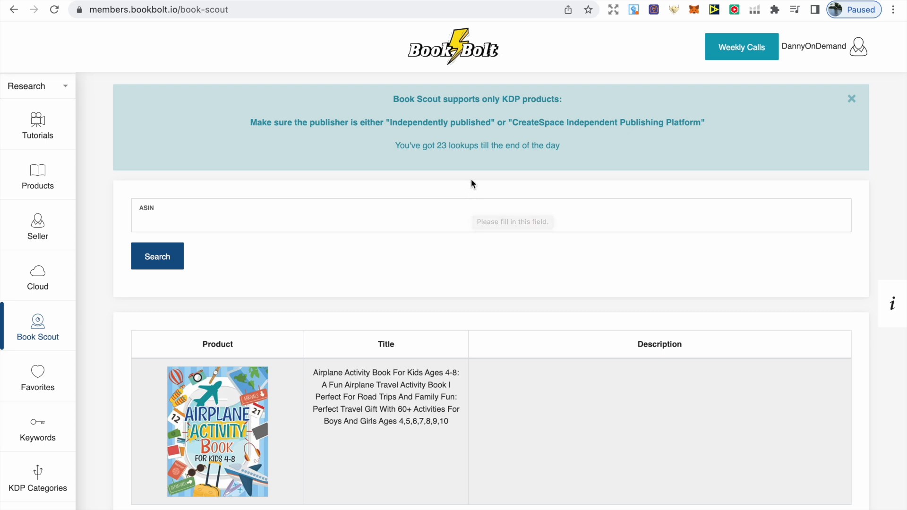
click(477, 0)
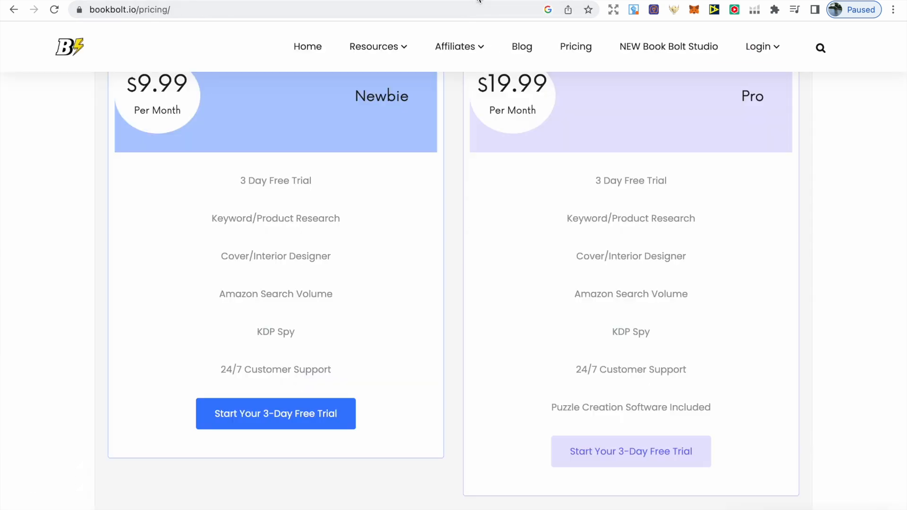